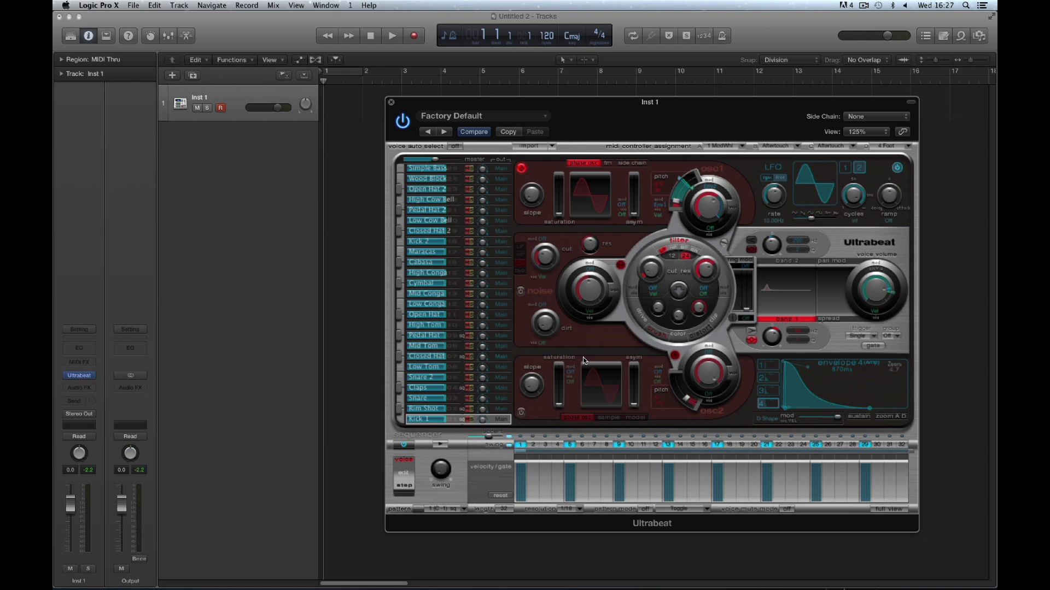
# - Close Ultrabeat and discard the current project without saving
pyautogui.click(391, 103)
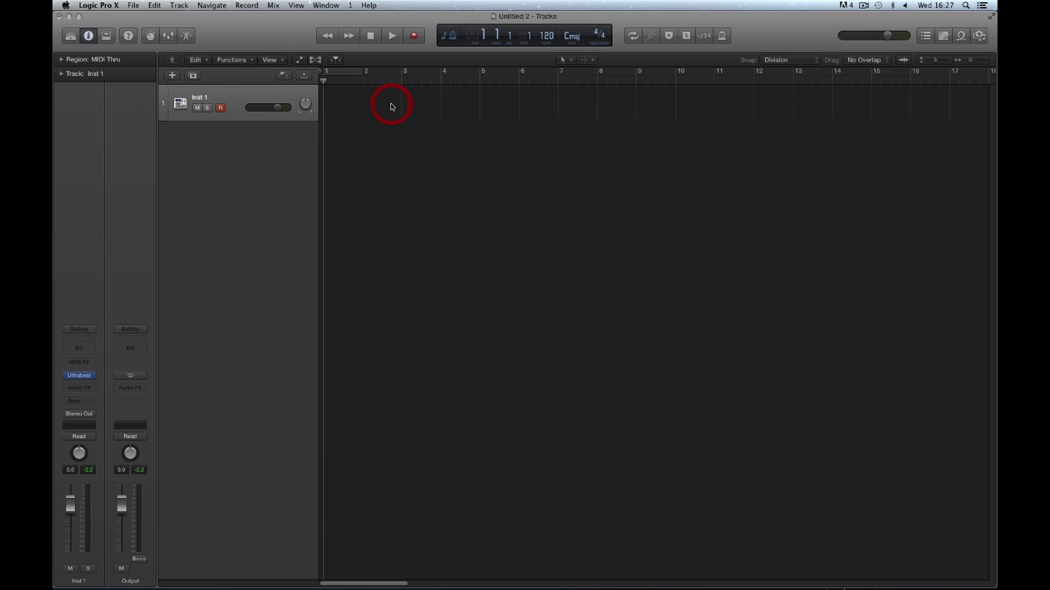
pyautogui.click(60, 17)
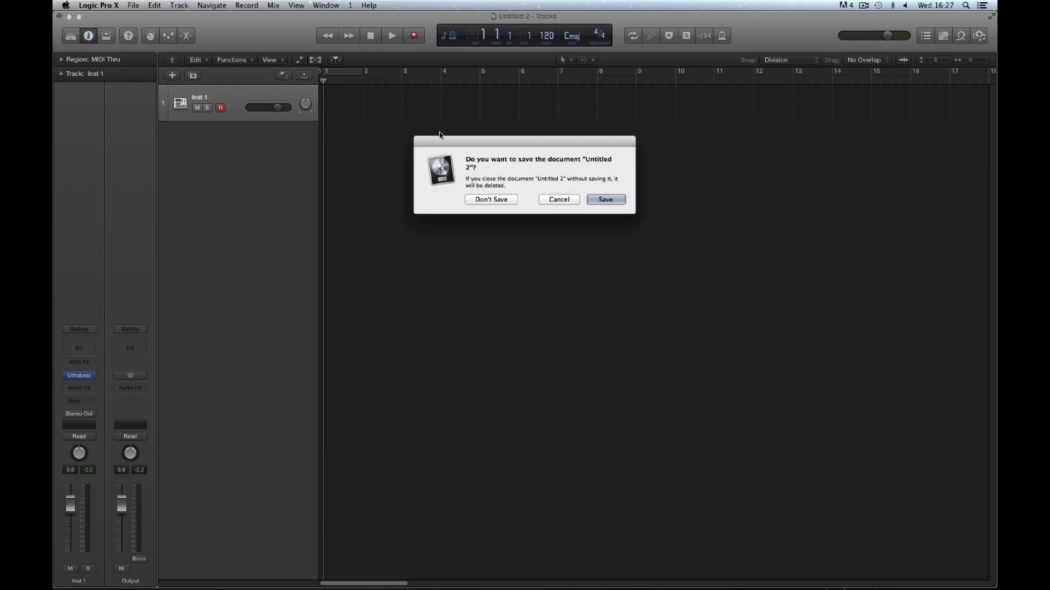
pyautogui.click(491, 199)
# - Start a new project with Software Instrument as the track type
pyautogui.click(134, 6)
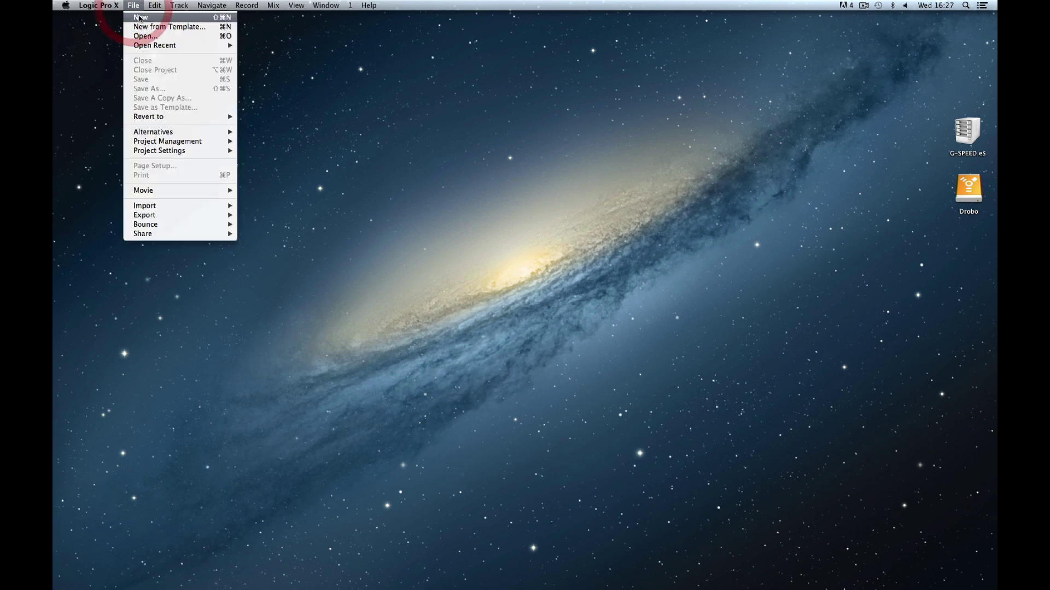
pyautogui.click(140, 18)
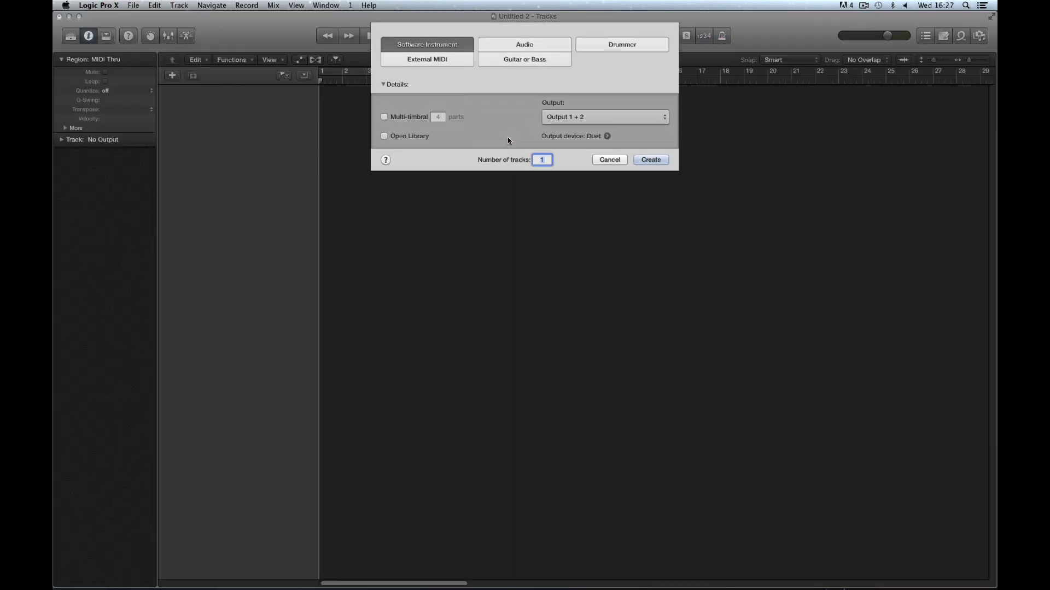
pyautogui.click(434, 46)
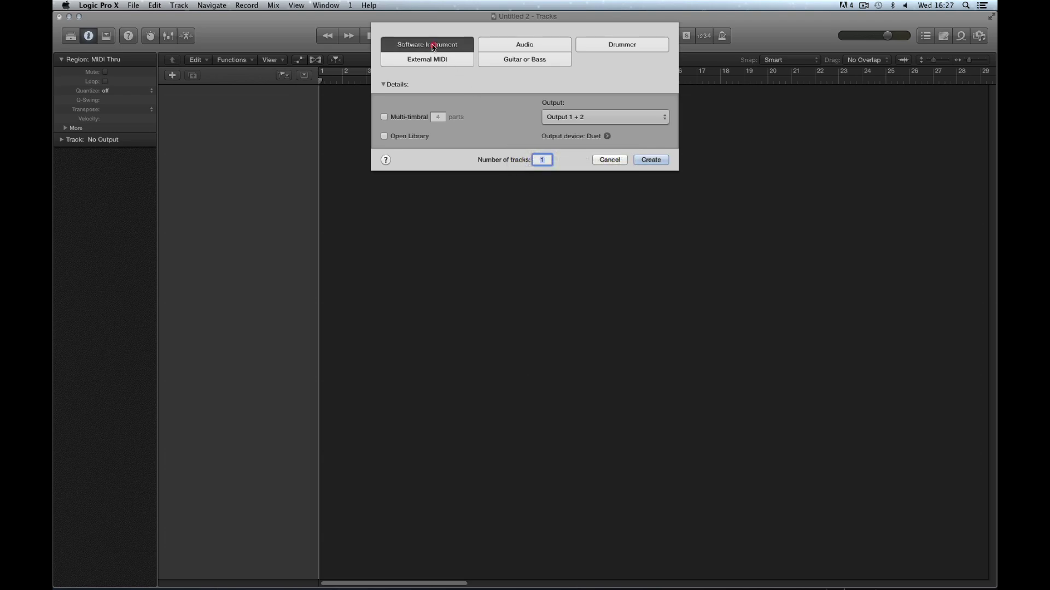
# - Create the Inst 1 software instrument track and zoom the timeline in horizontally
pyautogui.click(647, 159)
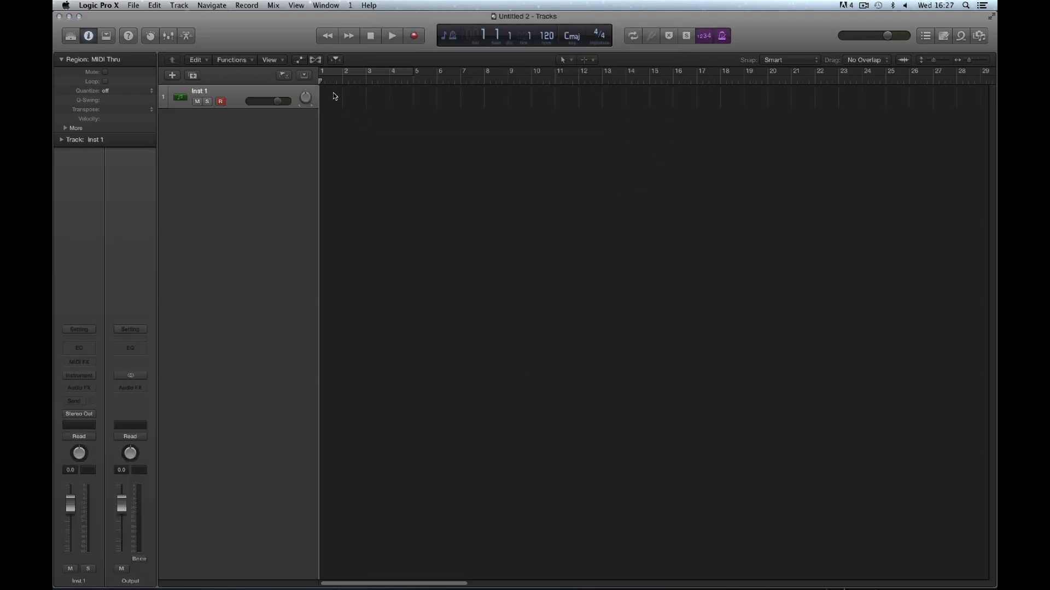
pyautogui.click(336, 60)
pyautogui.click(981, 61)
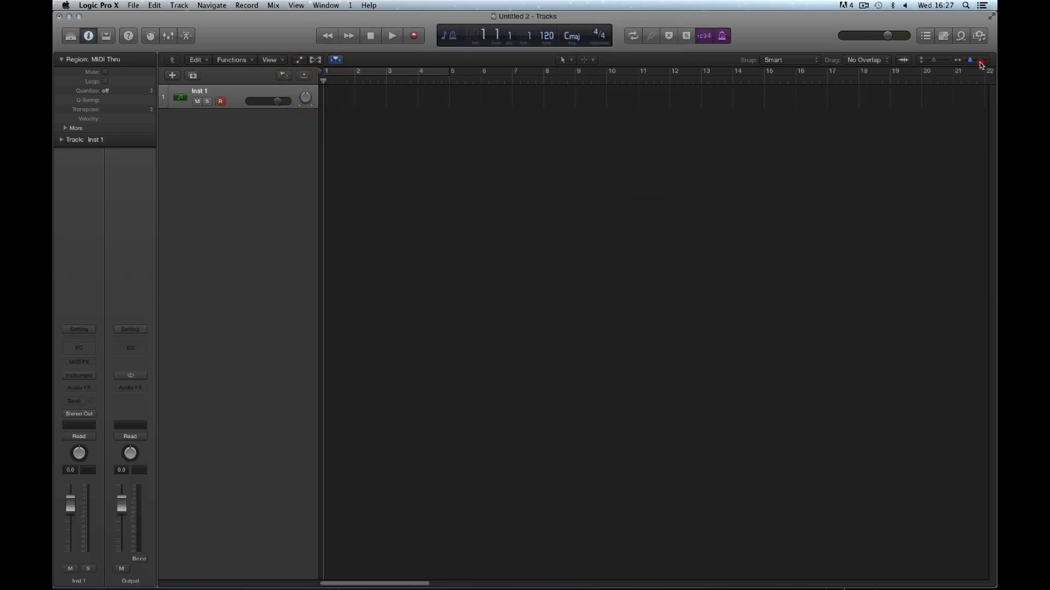
# - Collapse the Region inspector and list the Library's Drum Machine patches
pyautogui.click(61, 60)
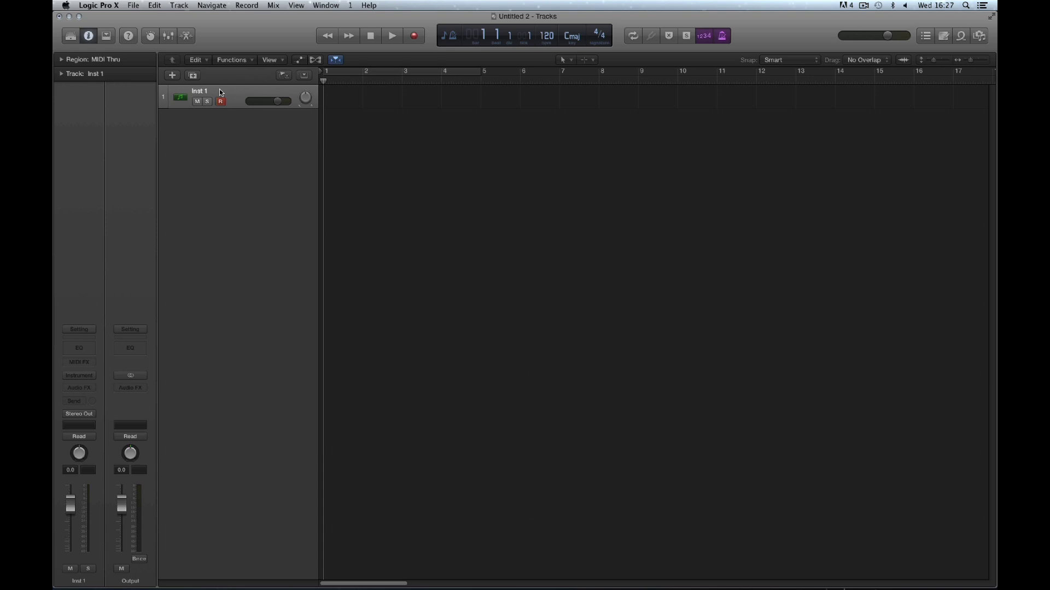
pyautogui.click(70, 38)
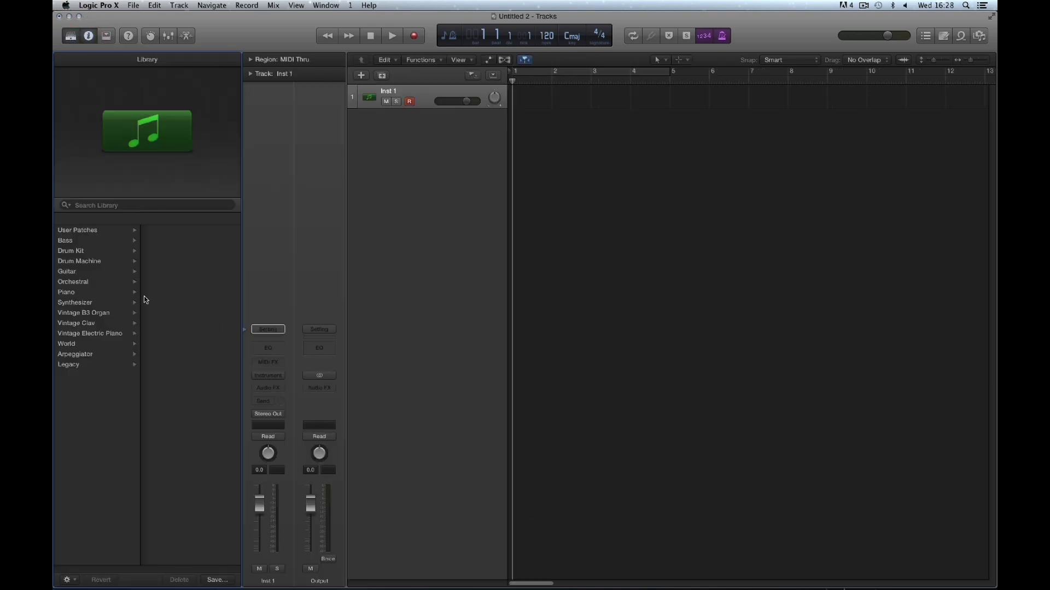
pyautogui.click(96, 262)
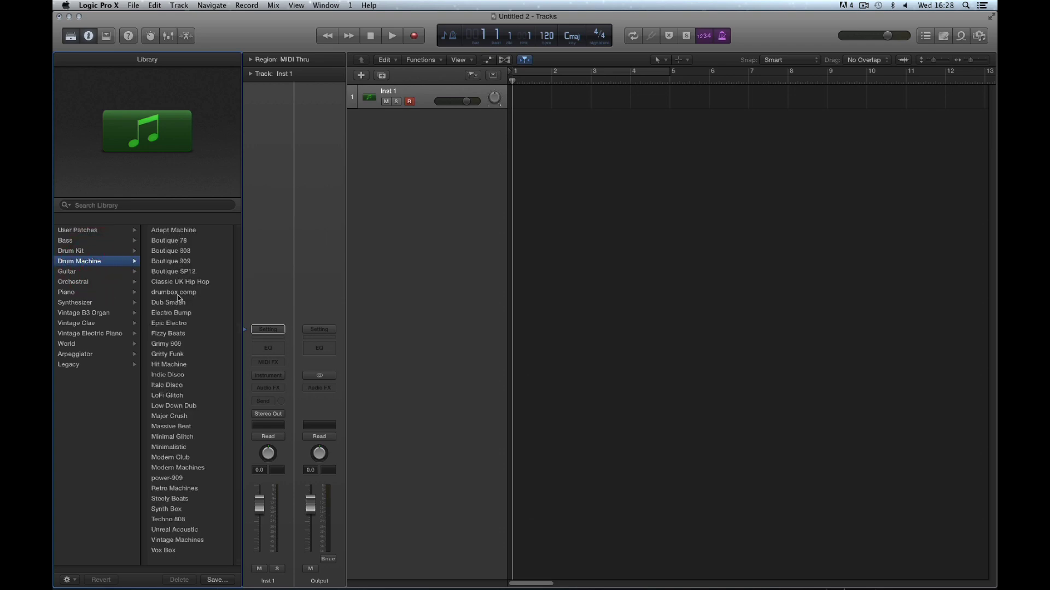
# - Try the Adept Machine and Boutique 78 drum patches, then settle on Dub Smash
pyautogui.click(175, 231)
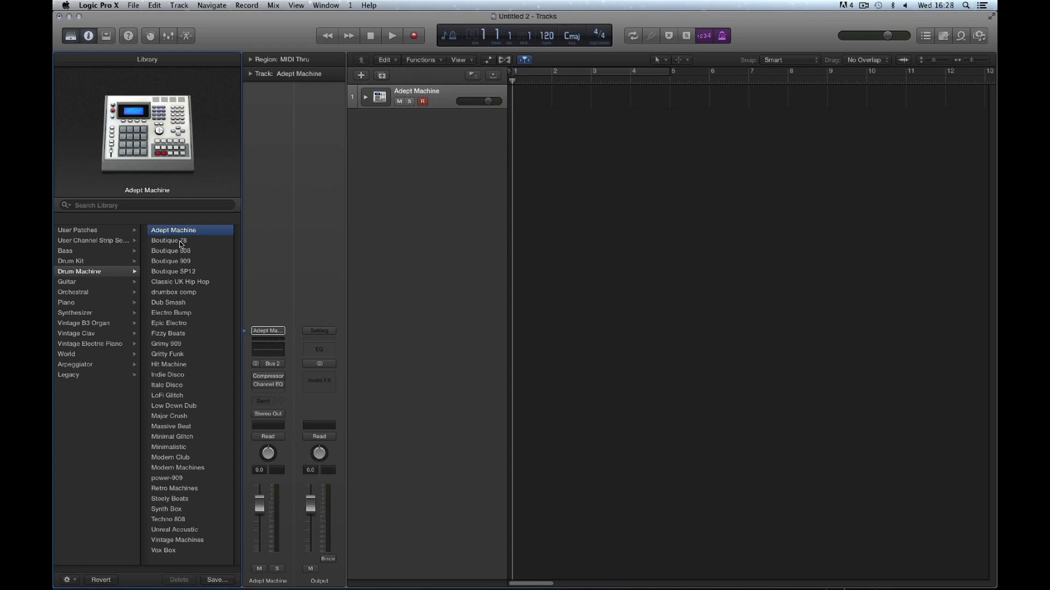
pyautogui.click(365, 97)
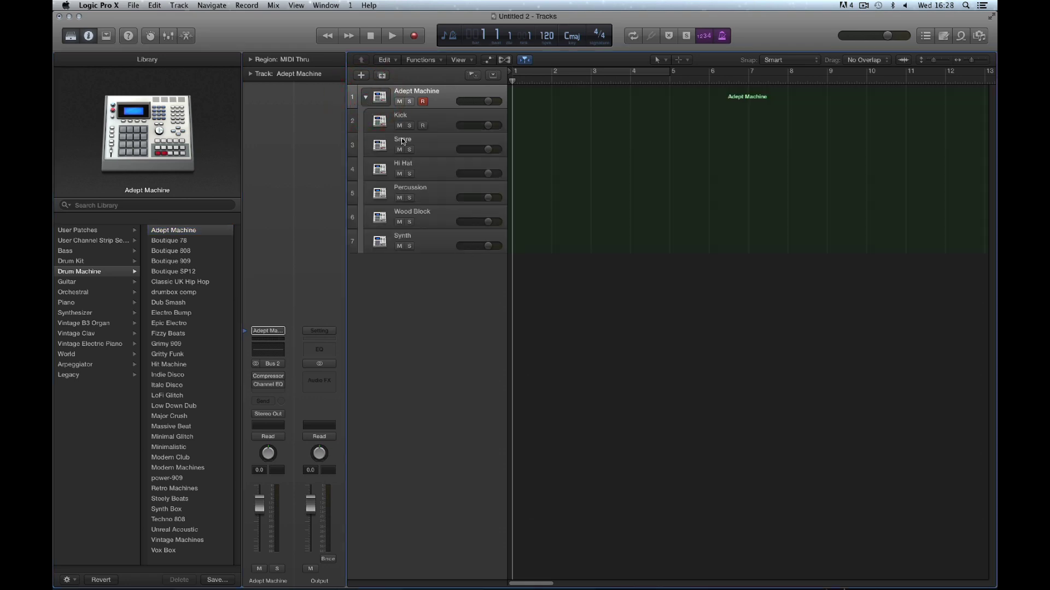
pyautogui.click(365, 97)
pyautogui.click(365, 97)
pyautogui.click(181, 242)
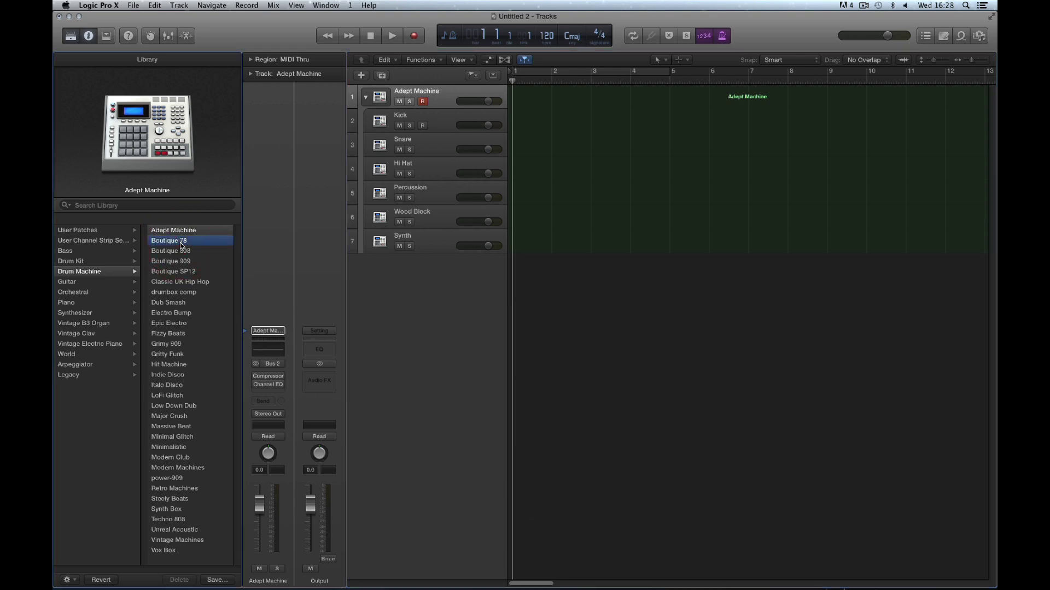
pyautogui.click(183, 303)
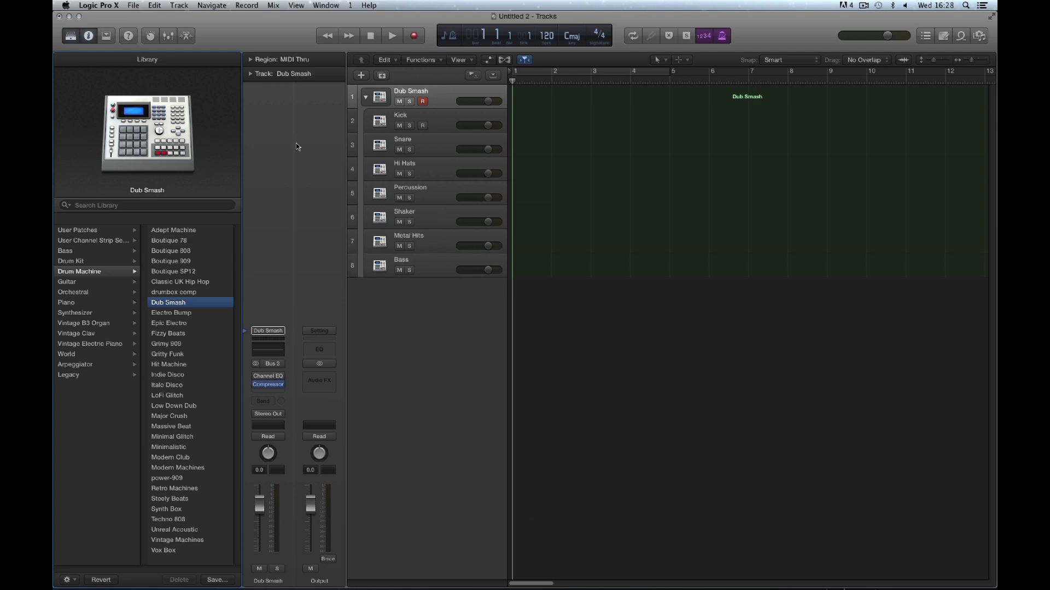
# - Open and enlarge the mixer, then select the Kick through Bass channel strips
pyautogui.click(168, 36)
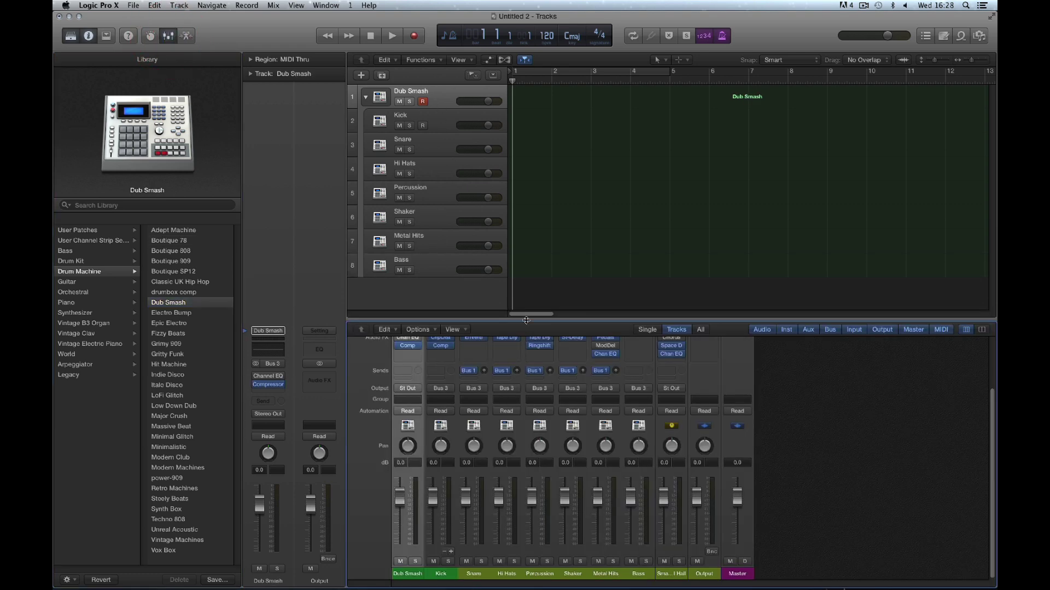
pyautogui.moveTo(526, 321); pyautogui.dragTo(532, 247)
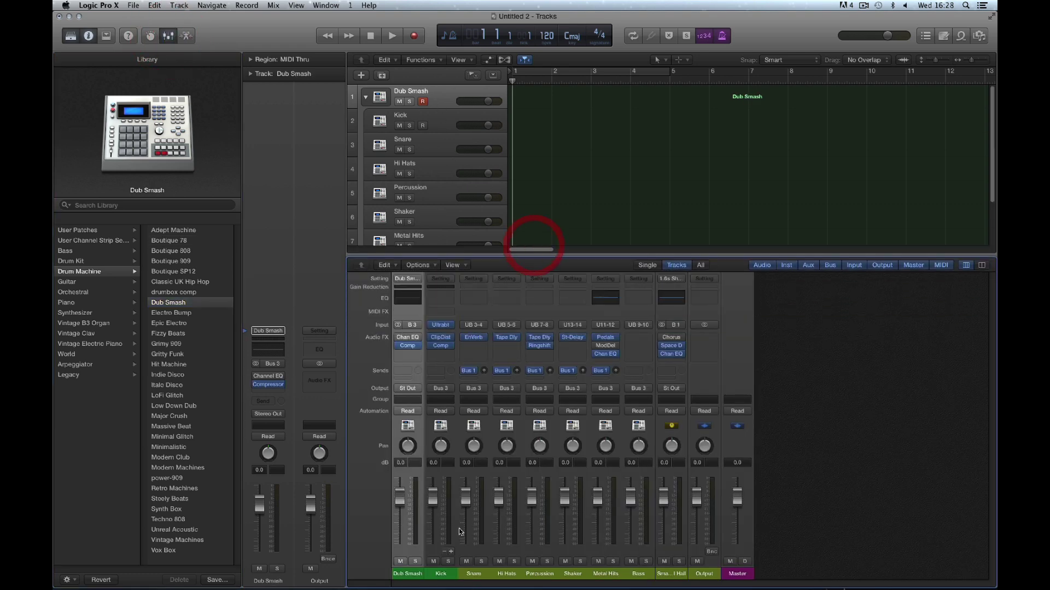
pyautogui.click(446, 573)
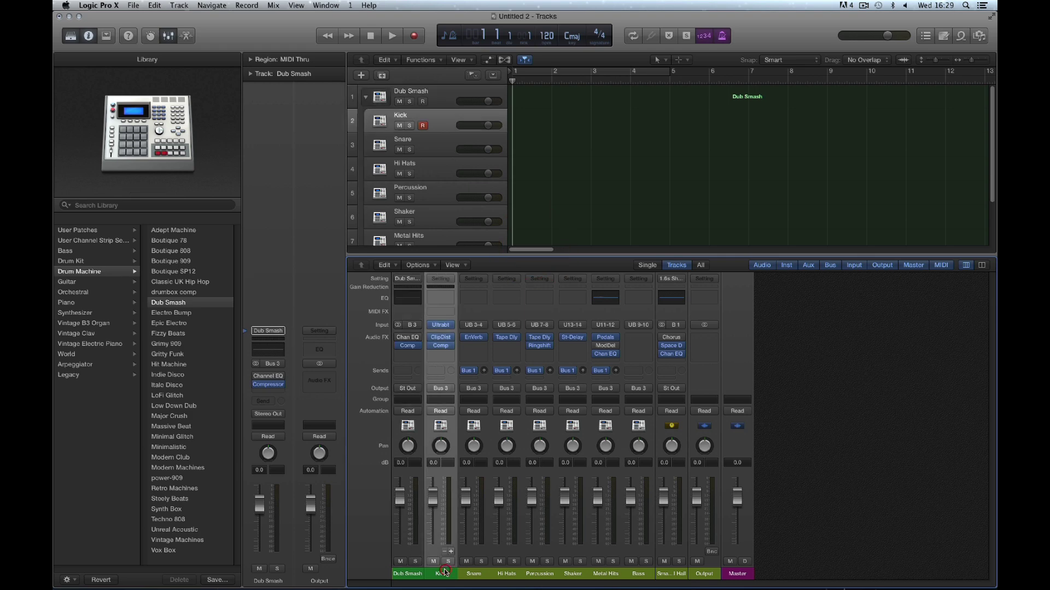
pyautogui.keyDown('shift'); pyautogui.click(638, 574); pyautogui.keyUp('shift')
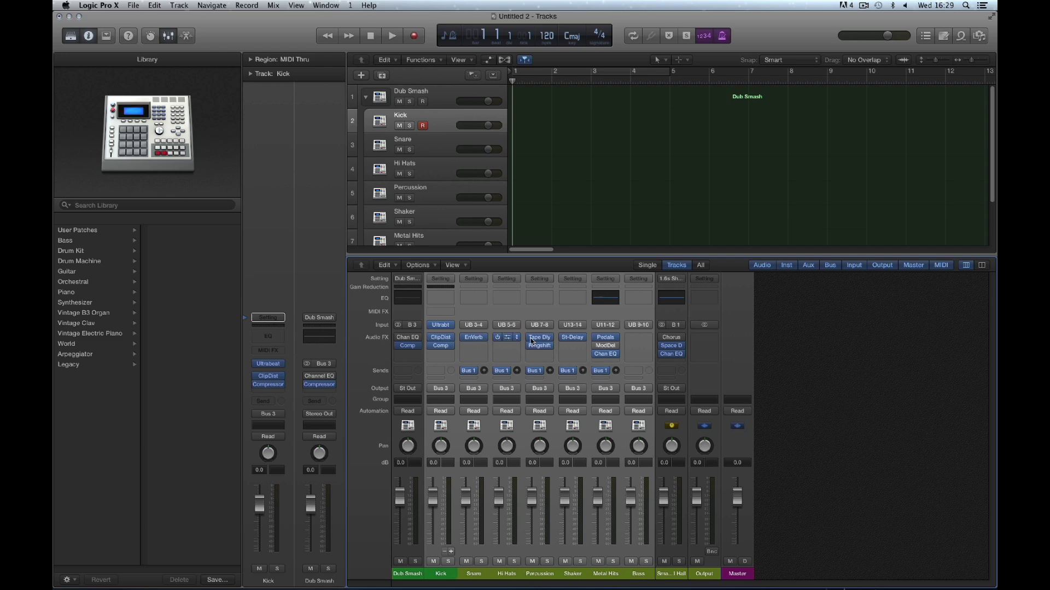
pyautogui.moveTo(467, 338)
# - Close the mixer, collapse the Dub Smash stack, and discard the project unsaved
pyautogui.click(167, 35)
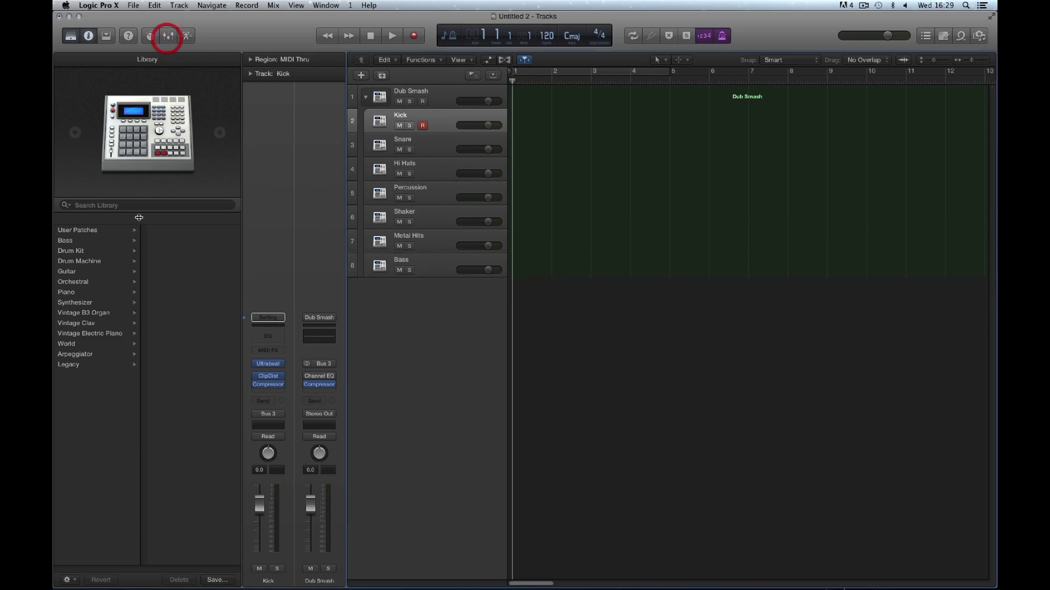
pyautogui.click(88, 261)
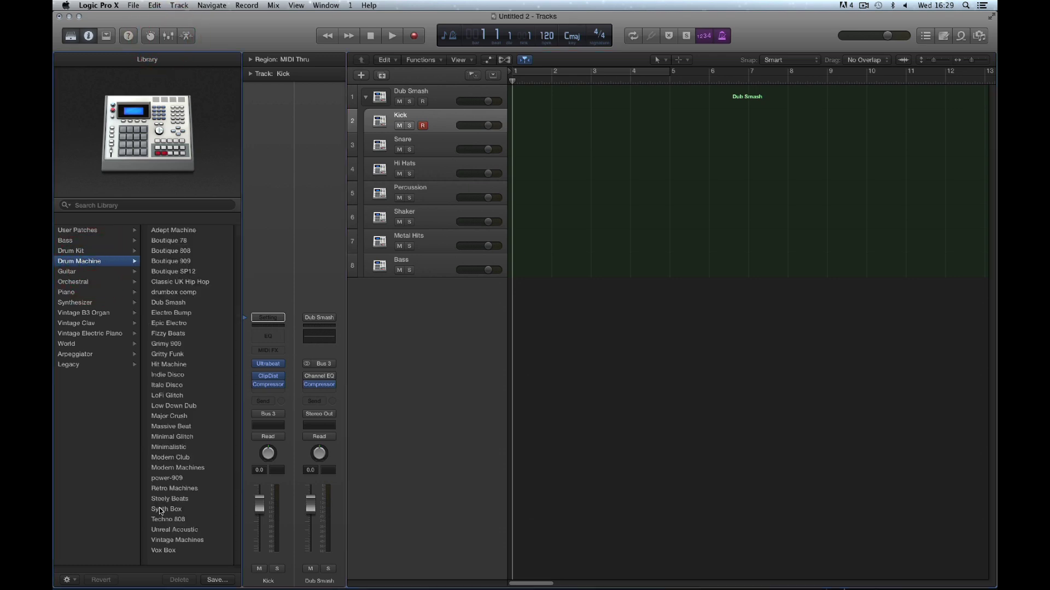
pyautogui.click(366, 97)
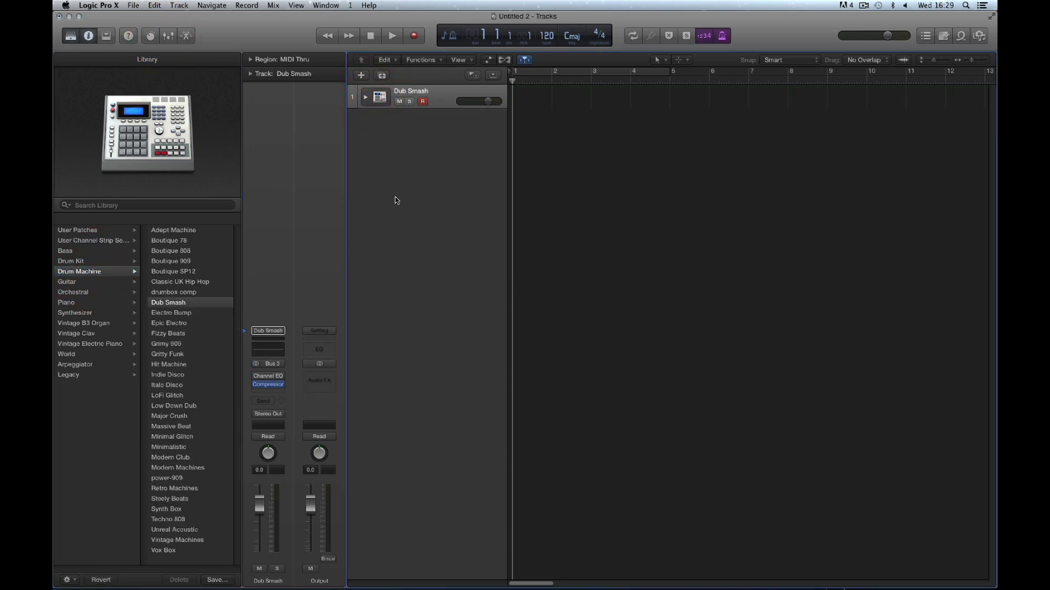
pyautogui.click(59, 17)
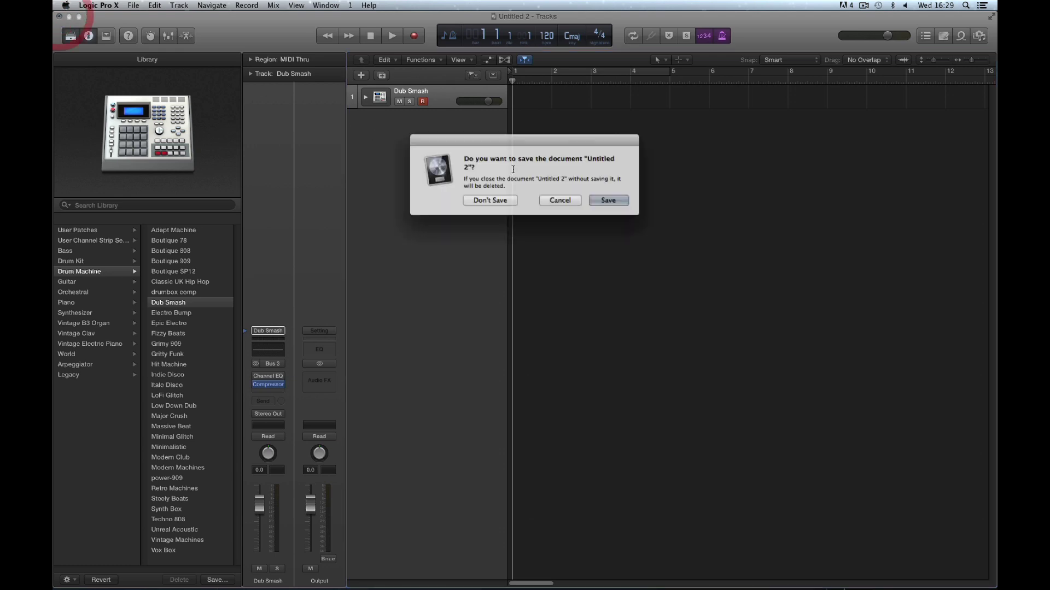
pyautogui.click(491, 200)
# - Create a new project containing one Software Instrument track, Inst 1
pyautogui.click(134, 6)
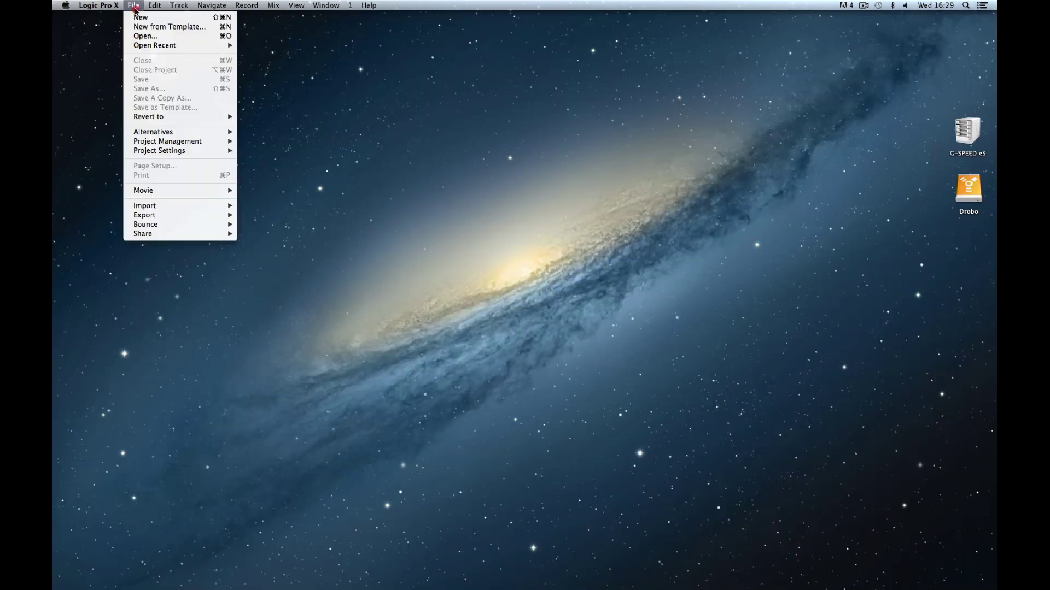
pyautogui.click(143, 20)
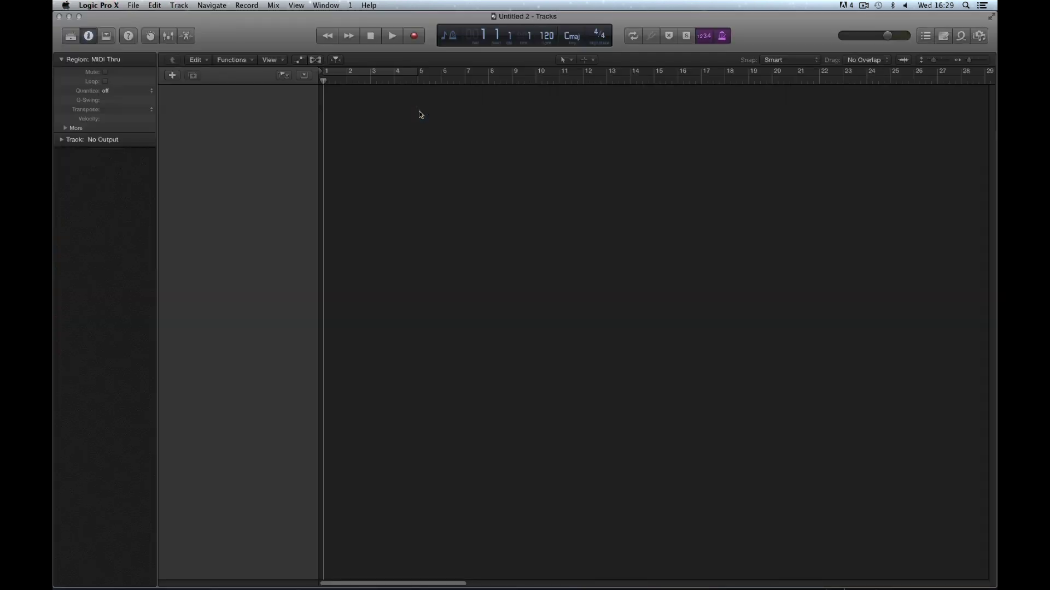
pyautogui.click(427, 46)
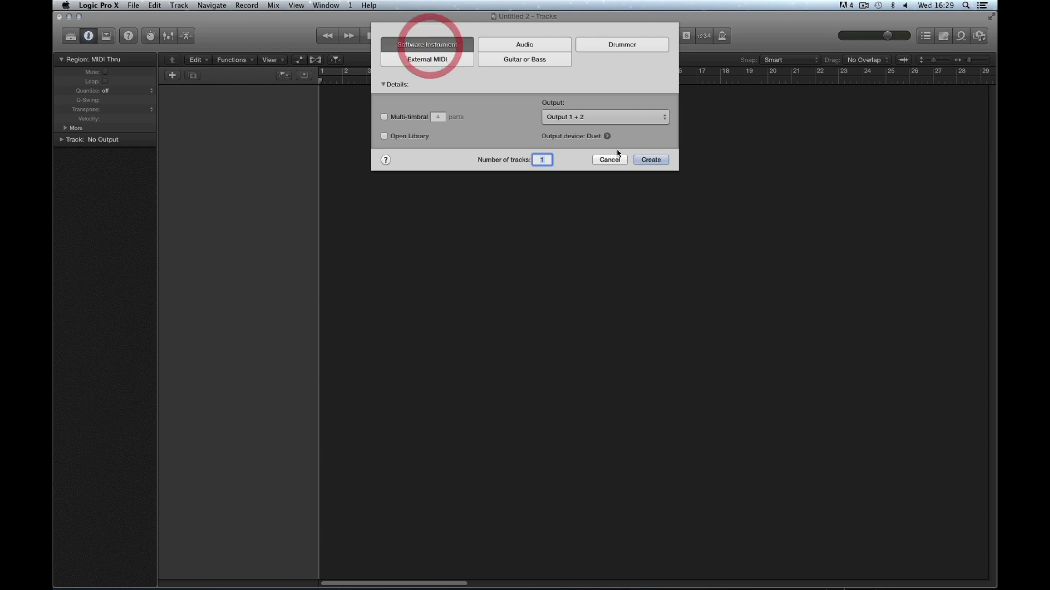
pyautogui.click(651, 161)
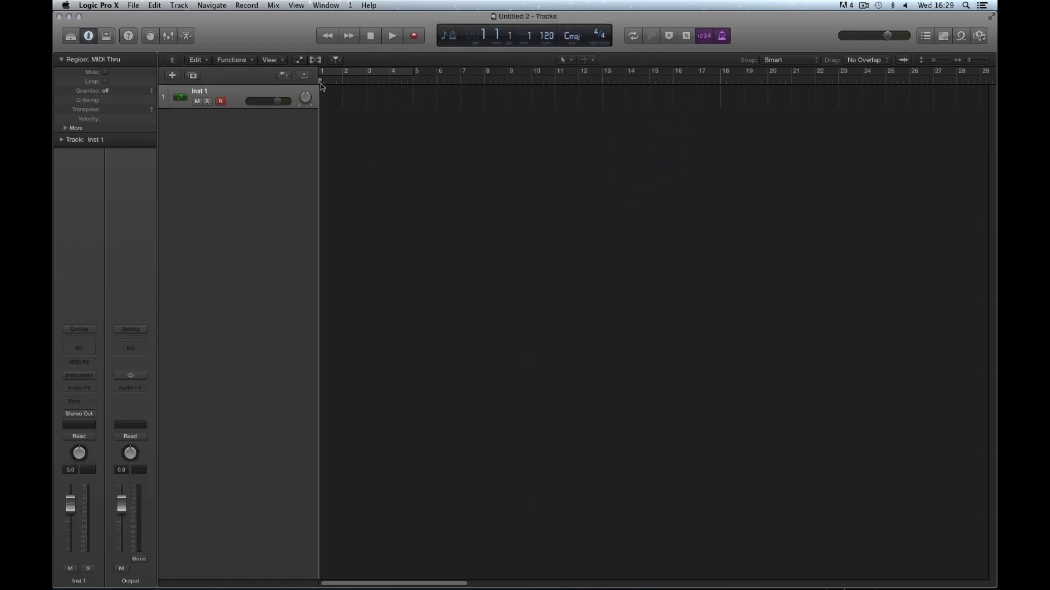
# - Zoom the timeline in and collapse the Region inspector
pyautogui.click(335, 59)
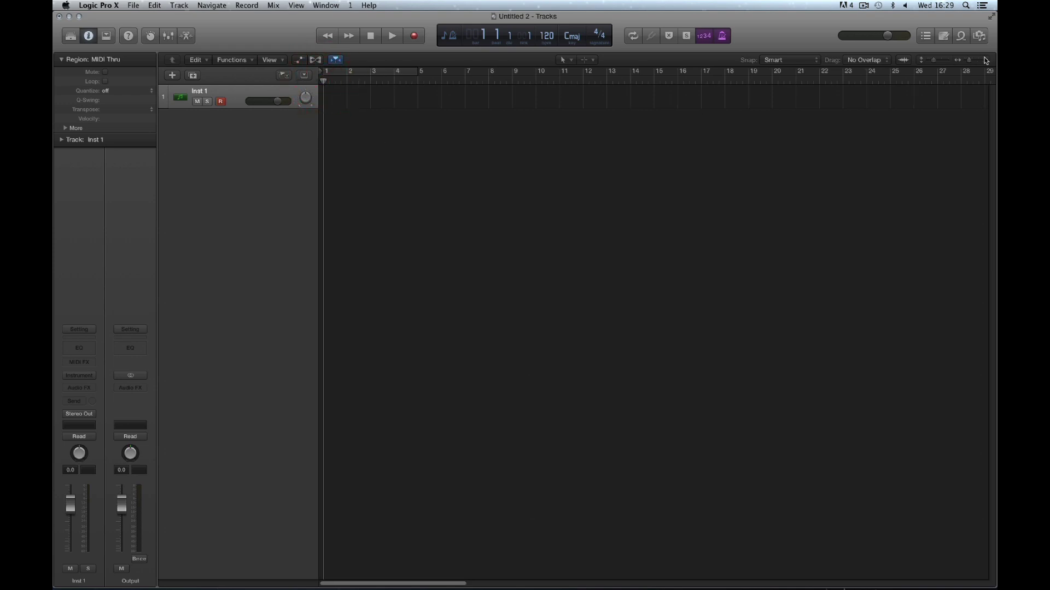
pyautogui.click(984, 60)
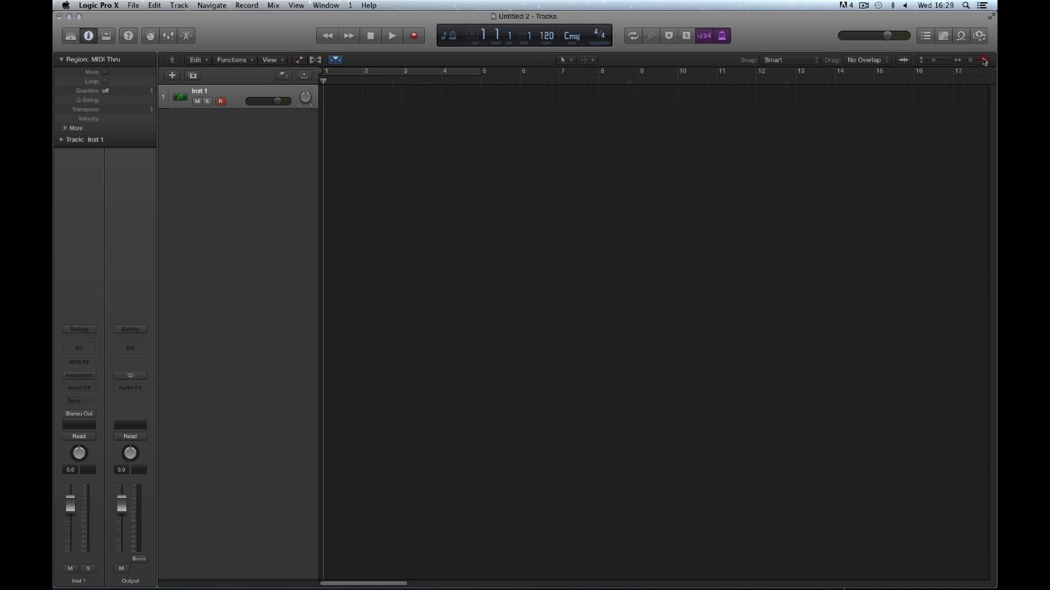
pyautogui.click(62, 59)
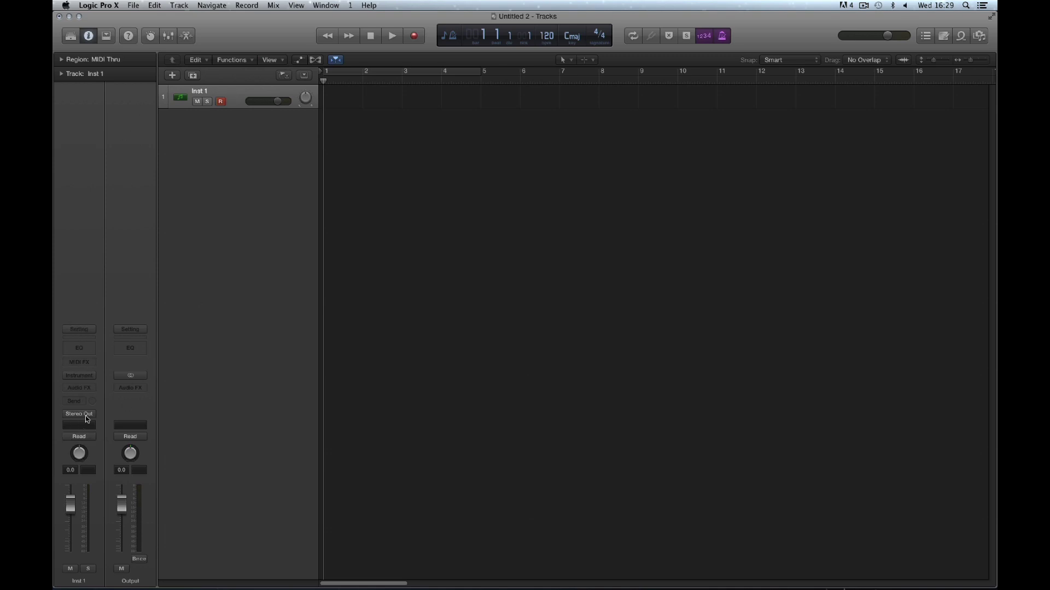
# - Load Ultrabeat (Stereo) on Inst 1 and move its window over the tracks area
pyautogui.click(91, 378)
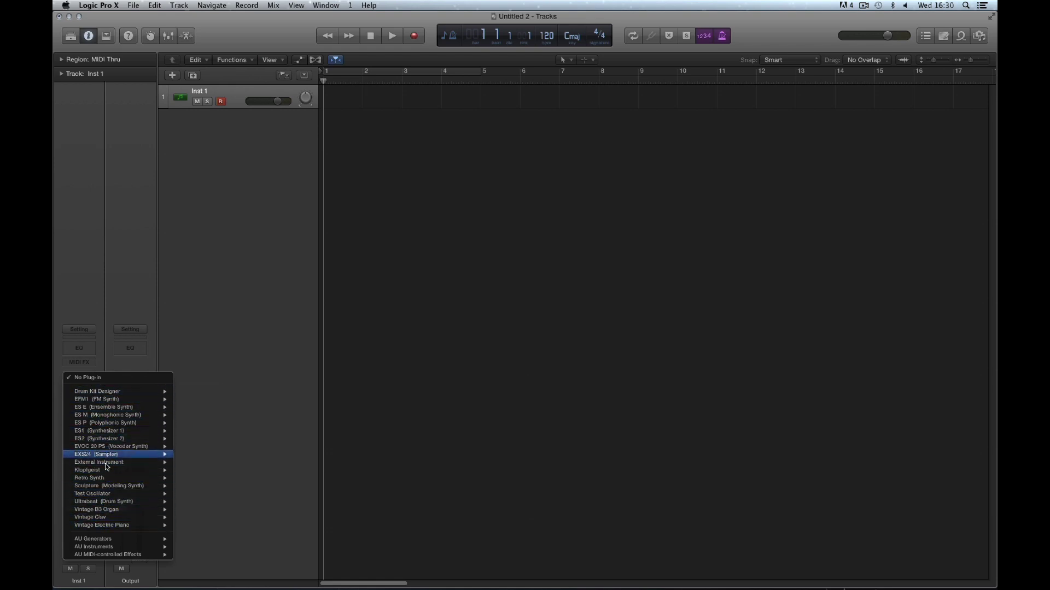
pyautogui.moveTo(109, 504)
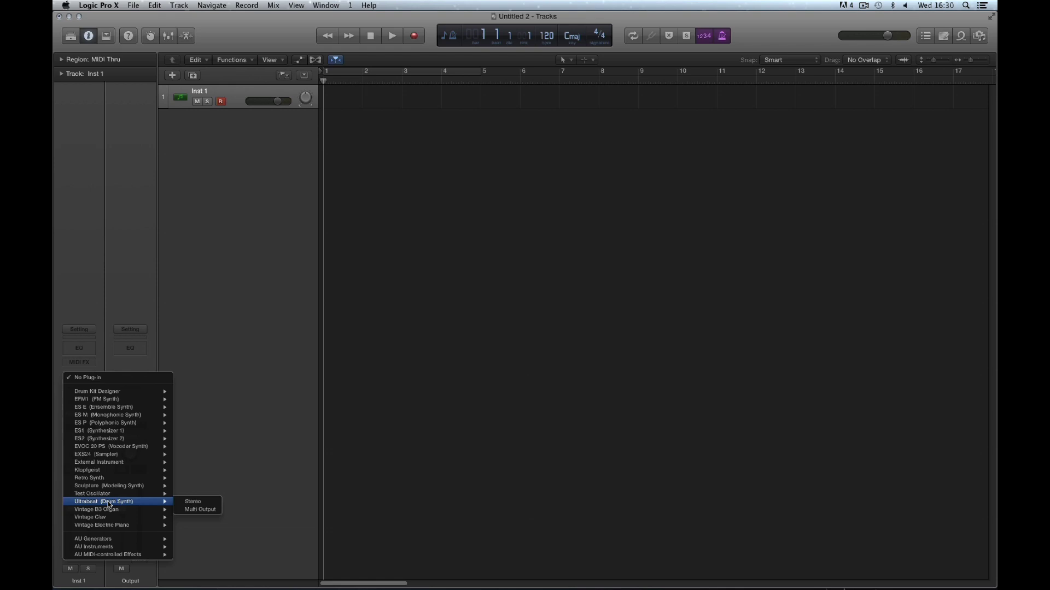
pyautogui.click(199, 503)
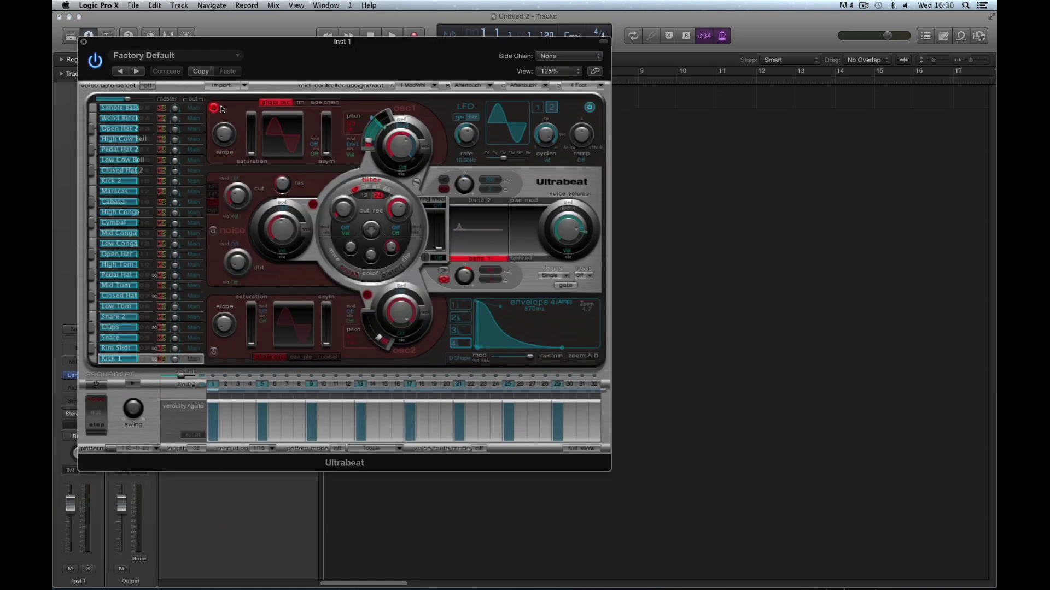
pyautogui.moveTo(218, 47); pyautogui.dragTo(520, 106)
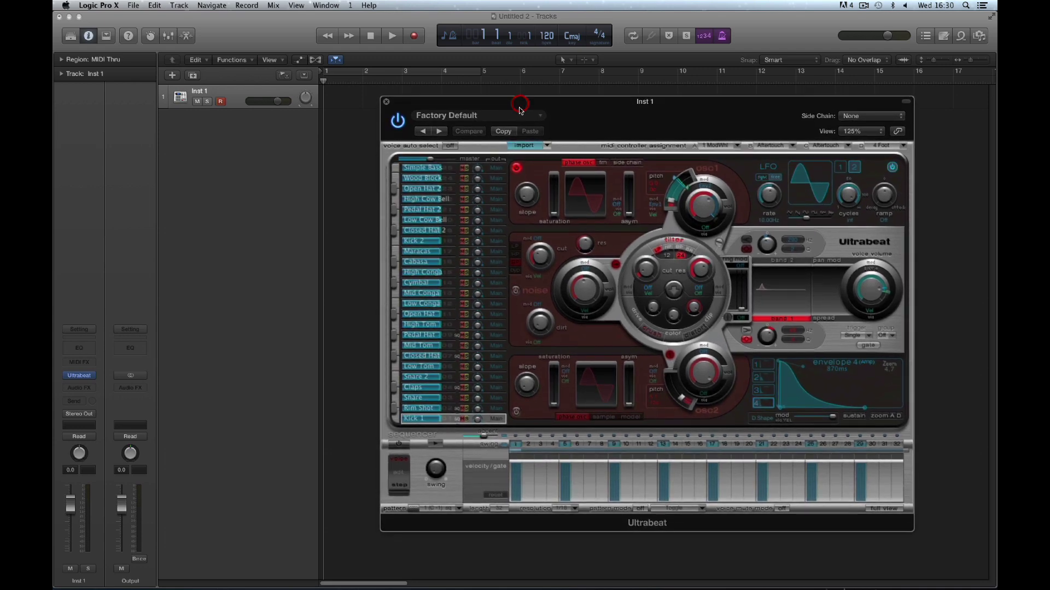
# - Glance at the preset list, then play and stop the Factory Default drum pattern
pyautogui.click(476, 116)
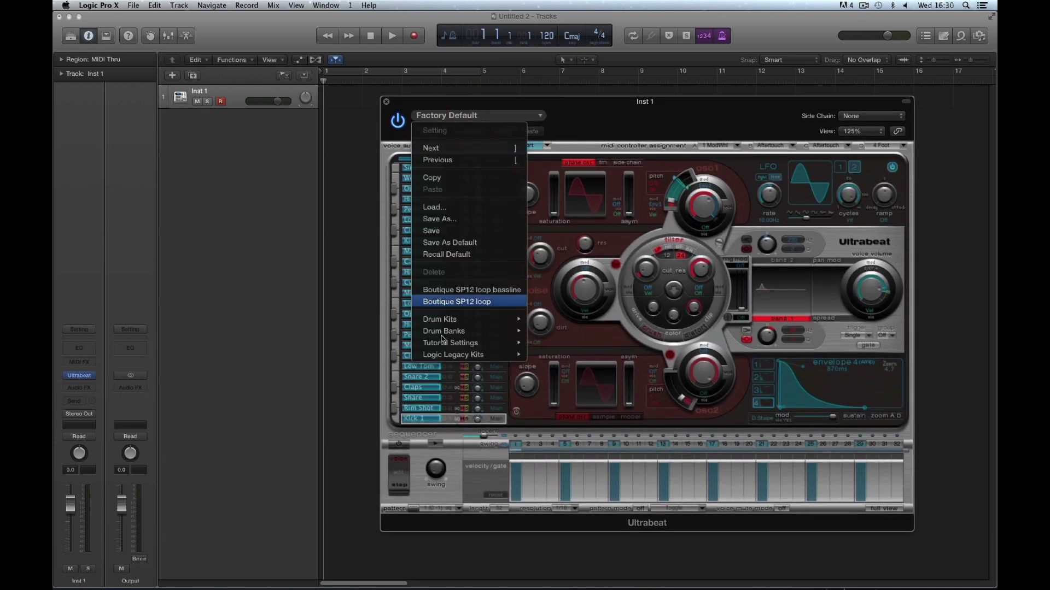
pyautogui.click(592, 111)
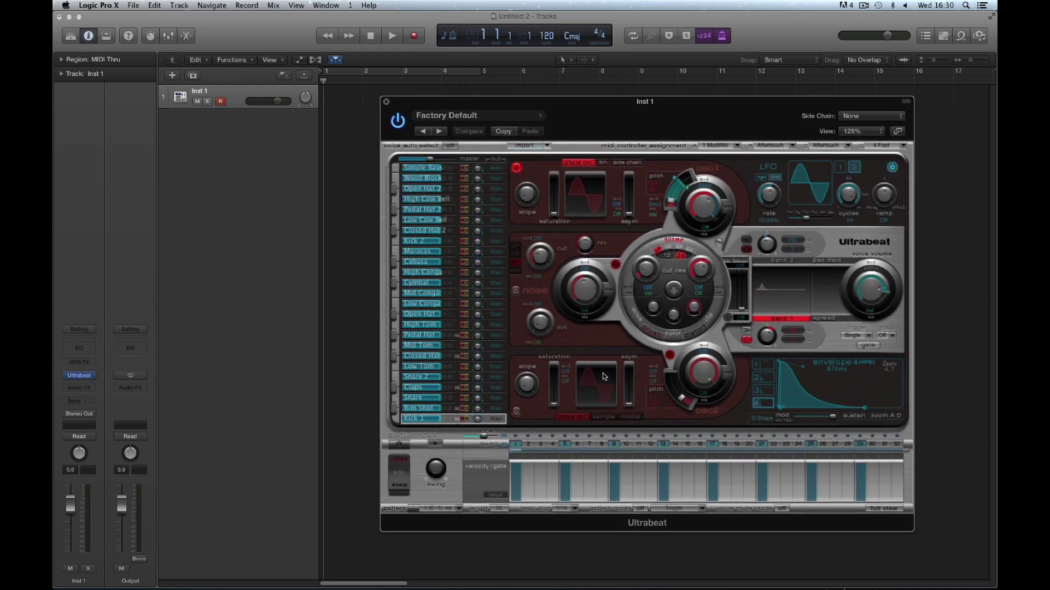
pyautogui.click(437, 445)
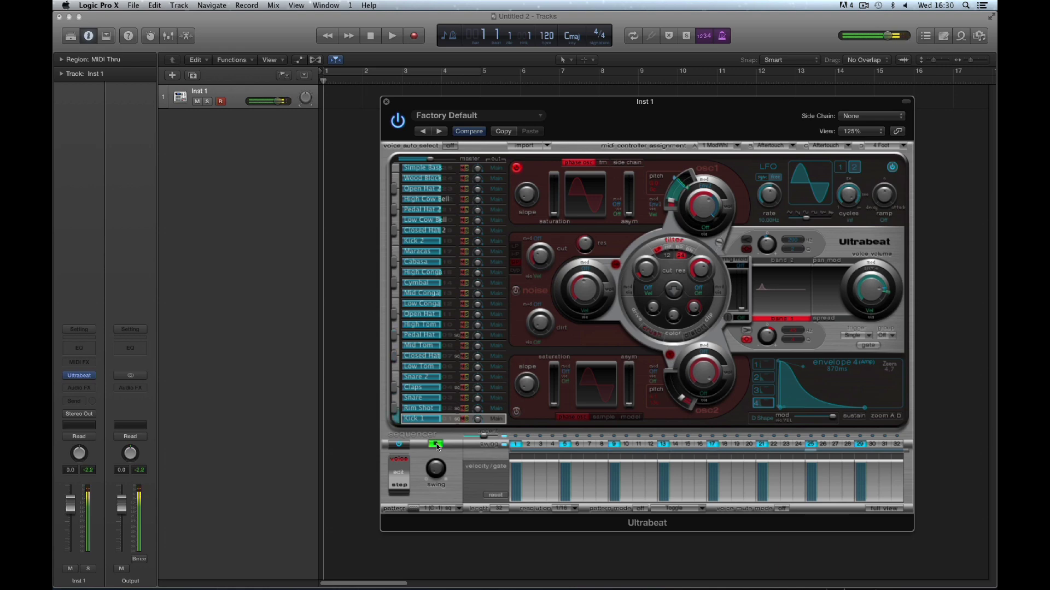
pyautogui.click(437, 445)
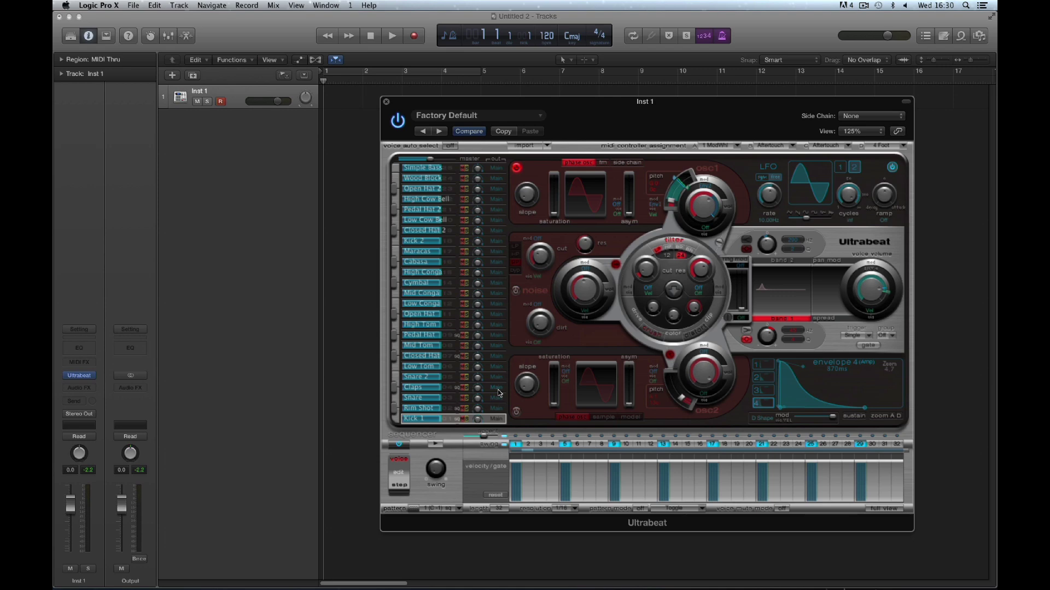
pyautogui.click(473, 116)
pyautogui.click(474, 116)
pyautogui.click(475, 116)
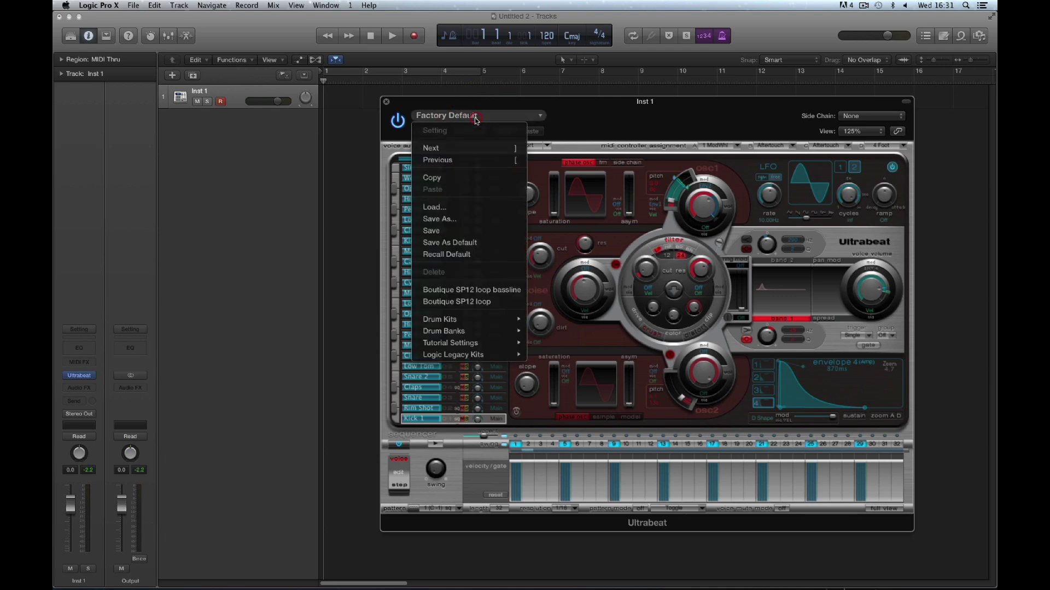
pyautogui.moveTo(471, 323)
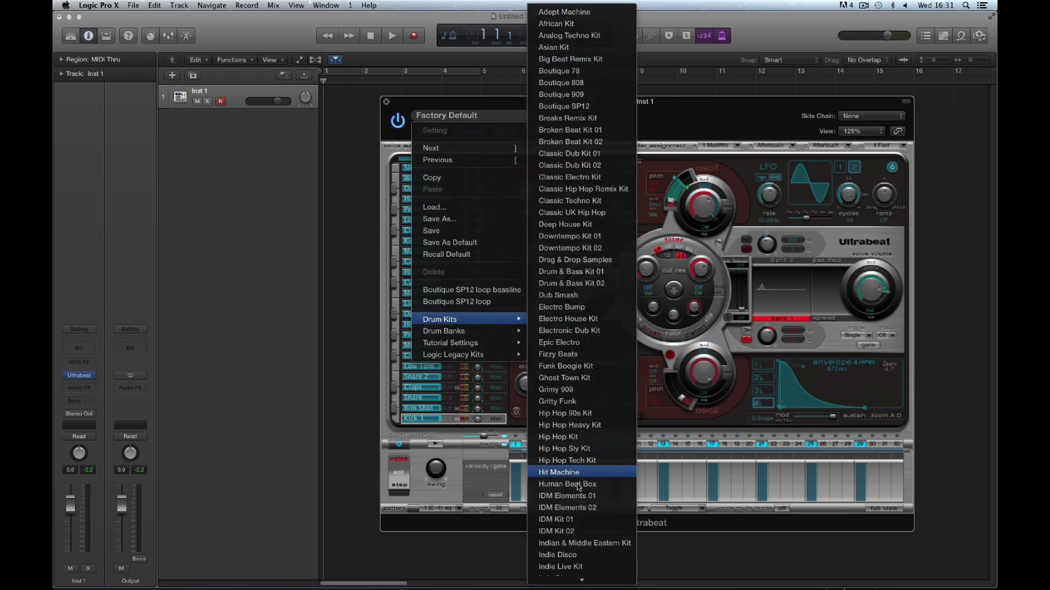
pyautogui.moveTo(580, 582)
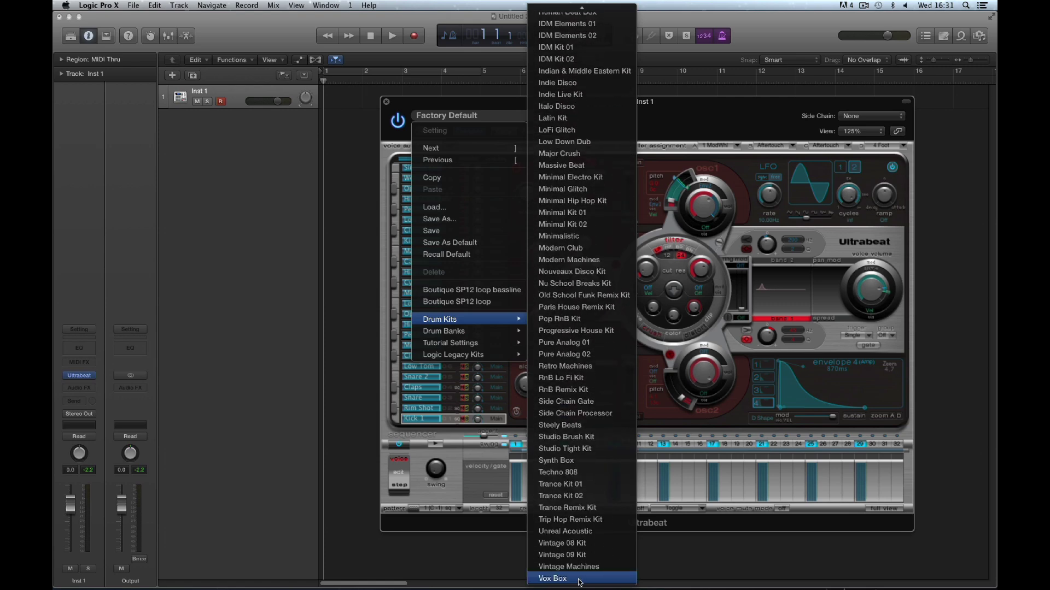
pyautogui.moveTo(581, 11)
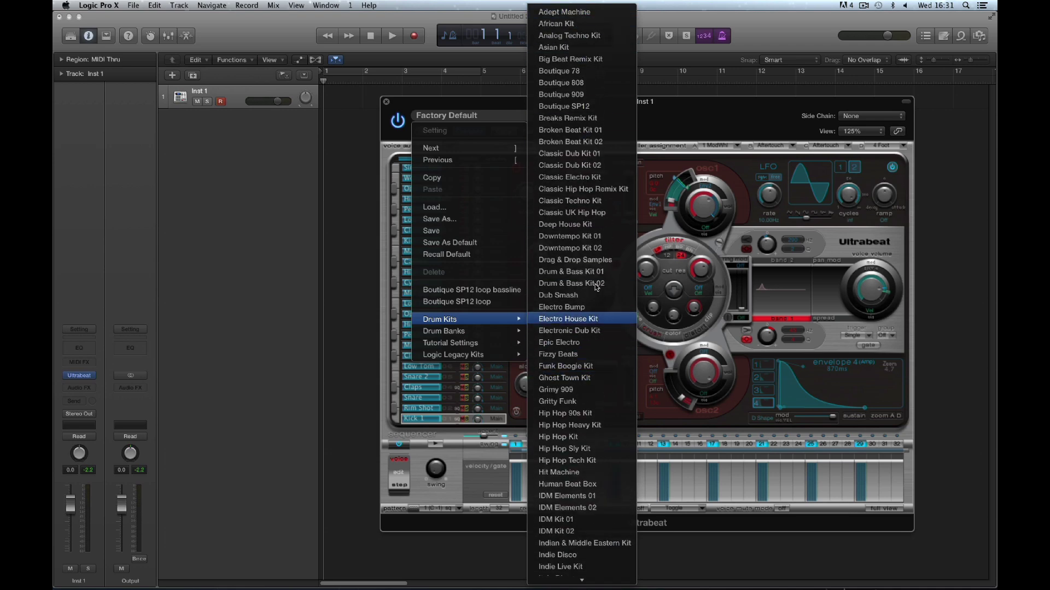
pyautogui.click(671, 106)
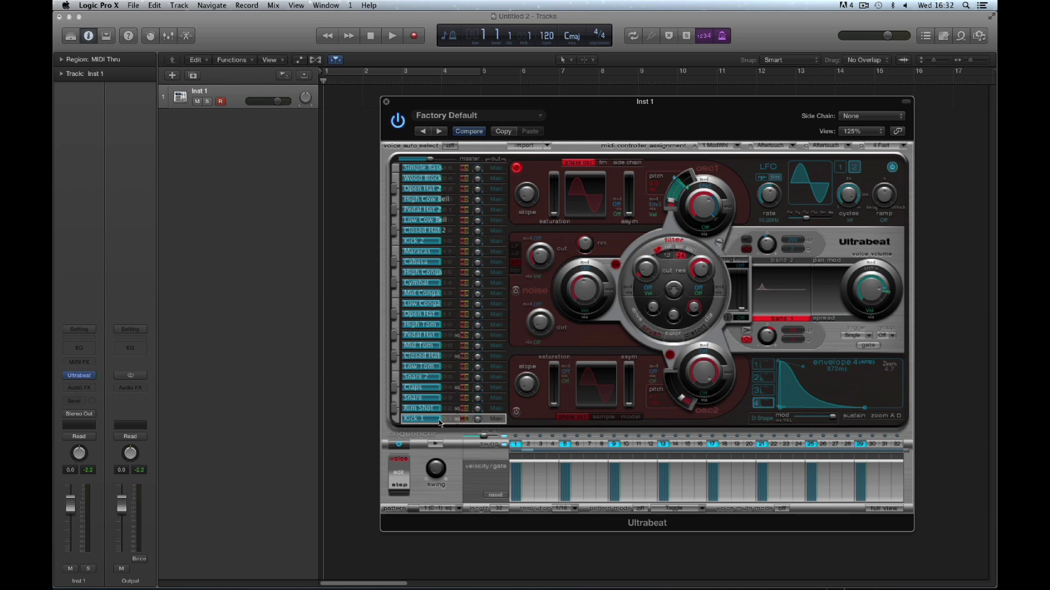
# - Audition the Kick 1, Snare, Claps, Snare 2, Simple Bass and Closed Hat to Kick 1 voices
pyautogui.click(397, 419)
pyautogui.click(395, 412)
pyautogui.click(396, 400)
pyautogui.click(393, 388)
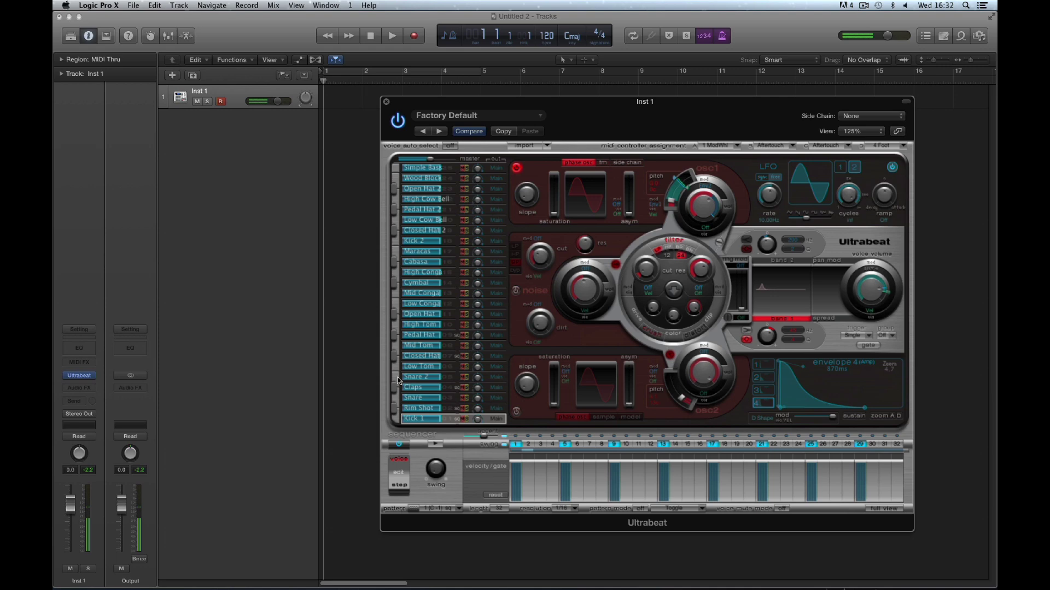
pyautogui.click(396, 376)
pyautogui.click(395, 166)
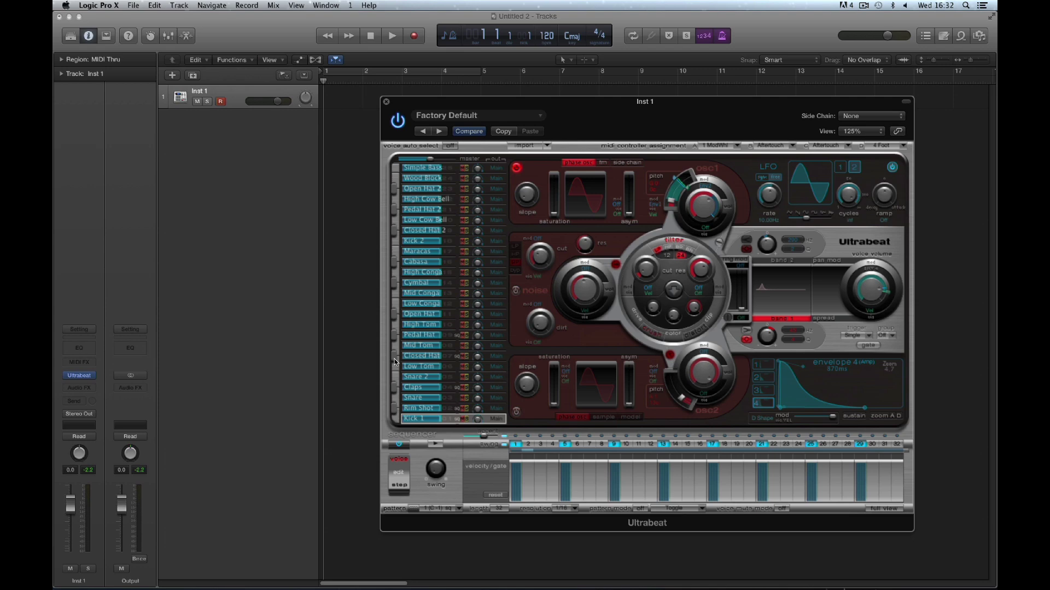
pyautogui.moveTo(395, 358); pyautogui.dragTo(397, 421)
pyautogui.click(398, 421)
# - Lower Kick 1's volume to -7.0 dB, toggle its mute and pan it slightly left
pyautogui.doubleClick(439, 421)
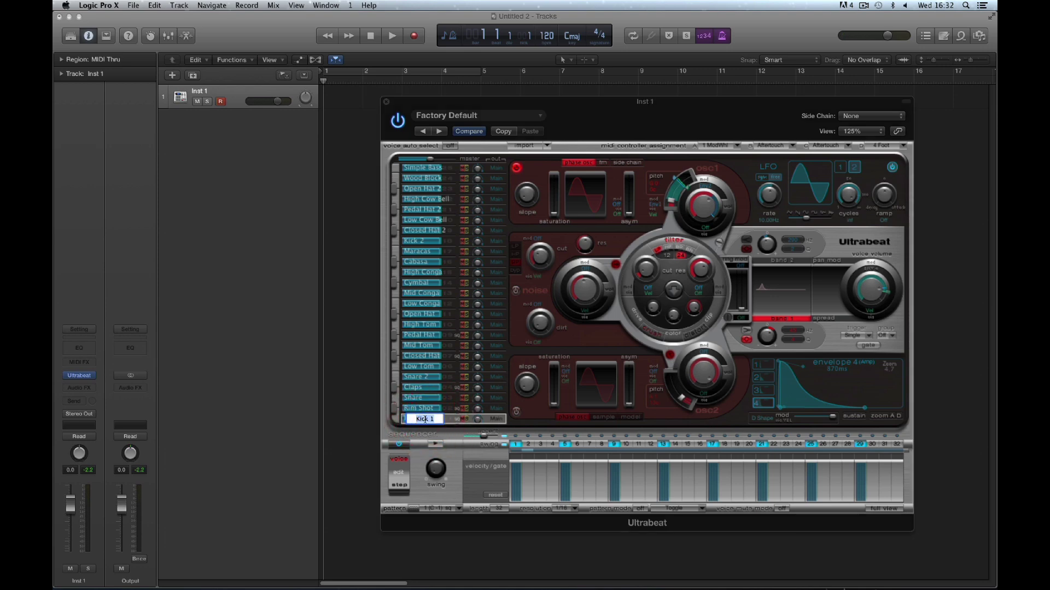
pyautogui.click(434, 419)
pyautogui.moveTo(436, 421)
pyautogui.mouseDown()
pyautogui.moveTo(424, 422)
pyautogui.moveTo(452, 422)
pyautogui.moveTo(429, 420)
pyautogui.mouseUp()
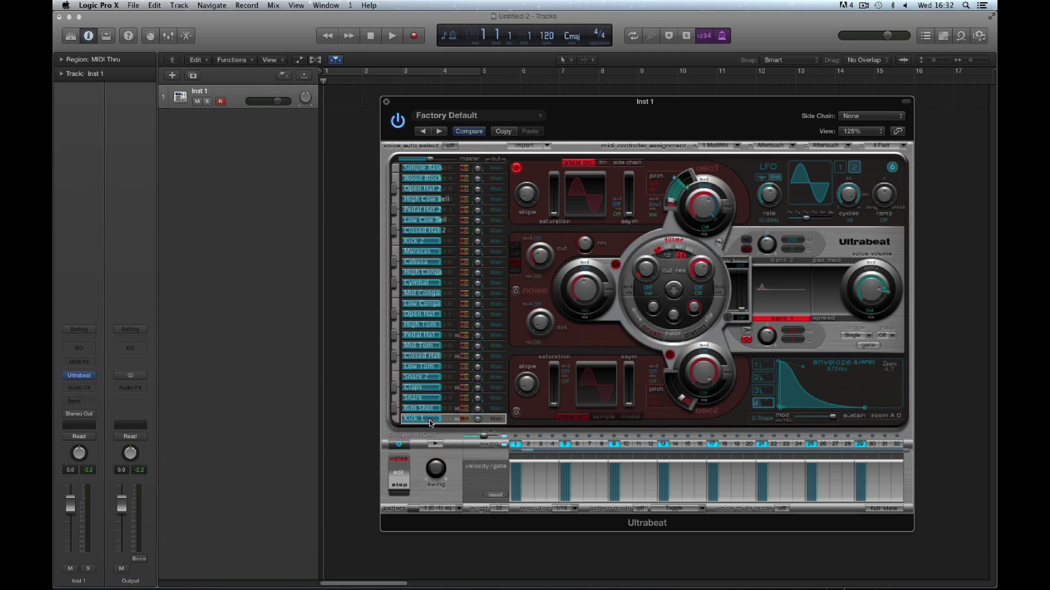
pyautogui.click(463, 420)
pyautogui.click(478, 420)
pyautogui.moveTo(478, 442); pyautogui.dragTo(477, 396)
pyautogui.click(477, 420)
# - Keep Kick 1 routed to the Main output
pyautogui.click(494, 419)
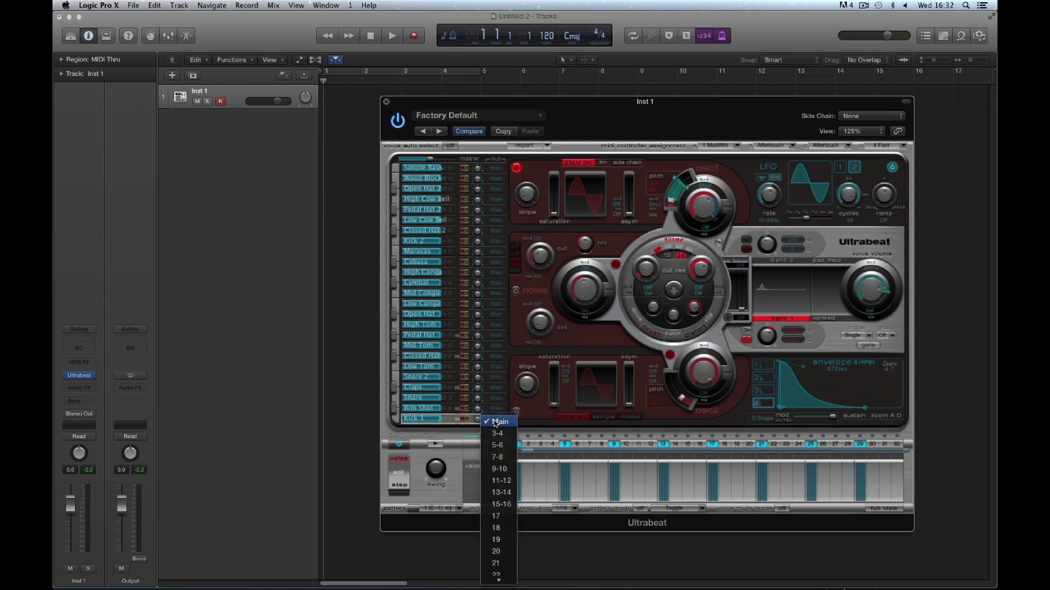
pyautogui.click(495, 422)
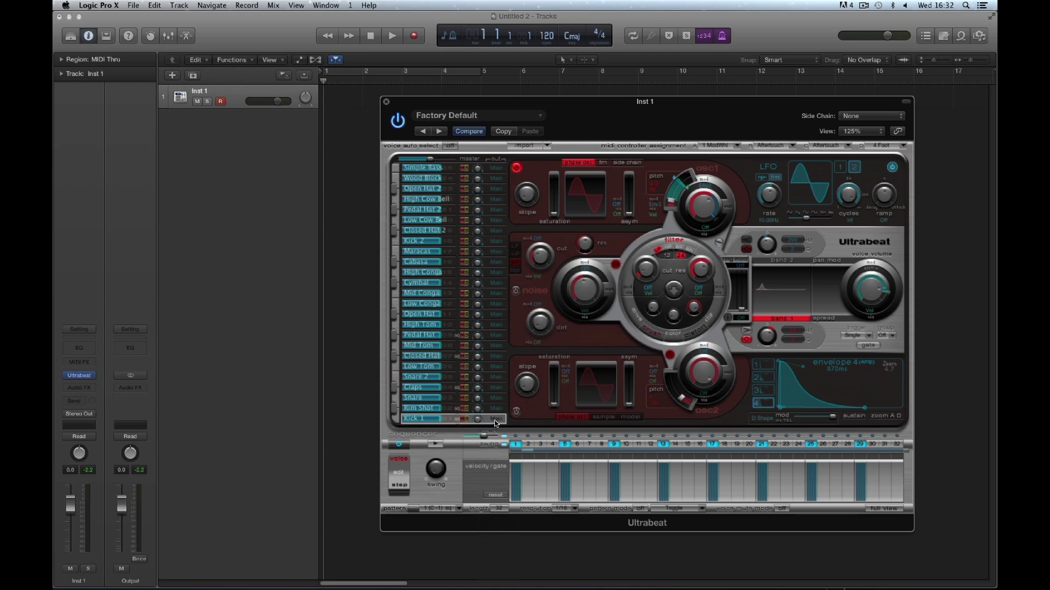
pyautogui.click(494, 420)
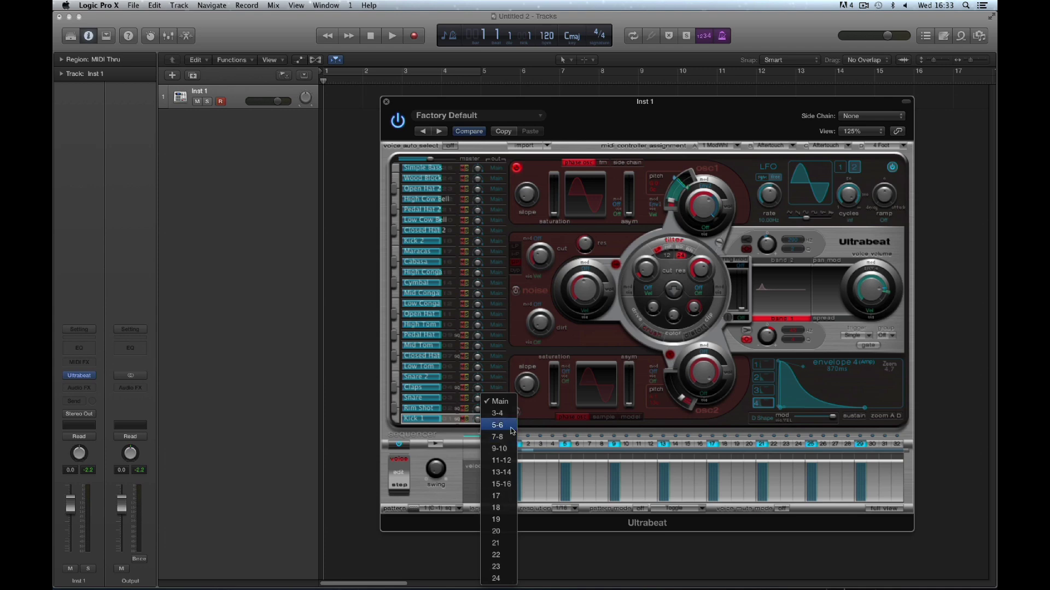
pyautogui.click(463, 422)
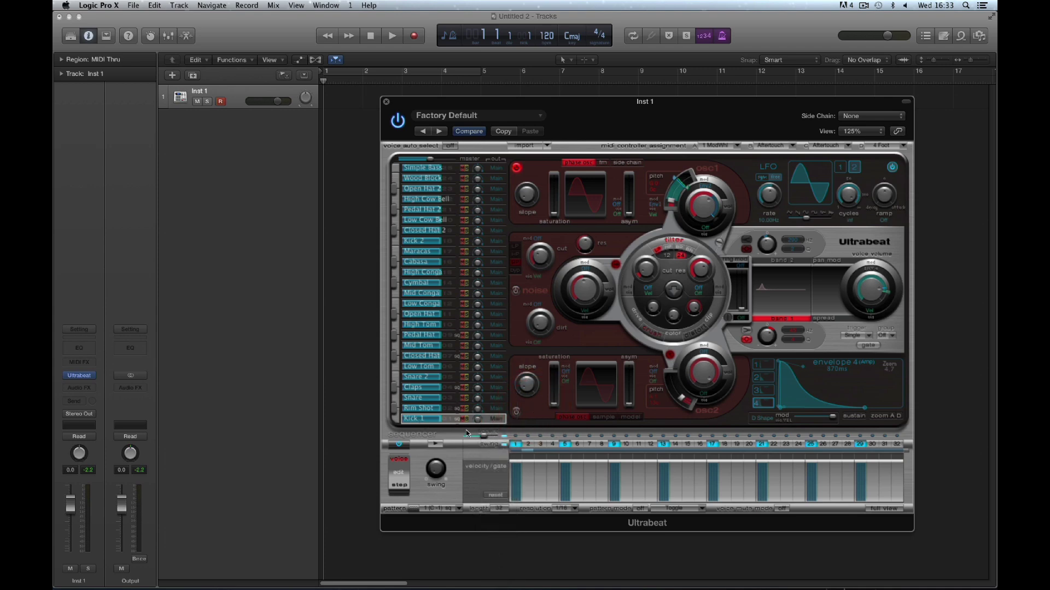
# - Select voices from Snare up to Pedal Hat and back to Kick 1, then show the pattern list
pyautogui.click(458, 396)
pyautogui.click(457, 387)
pyautogui.click(457, 376)
pyautogui.click(457, 356)
pyautogui.click(457, 335)
pyautogui.click(446, 356)
pyautogui.click(453, 377)
pyautogui.click(453, 387)
pyautogui.click(451, 398)
pyautogui.click(451, 409)
pyautogui.click(444, 419)
pyautogui.click(441, 509)
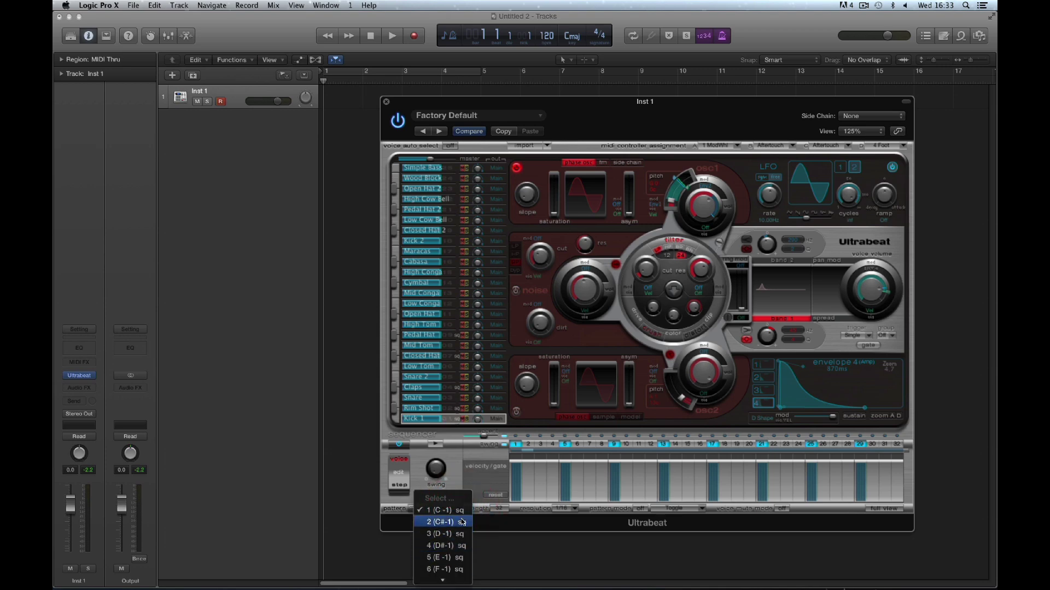
# - Keep pattern 1 and lower Ultrabeat's master volume to -6.5 dB
pyautogui.click(464, 480)
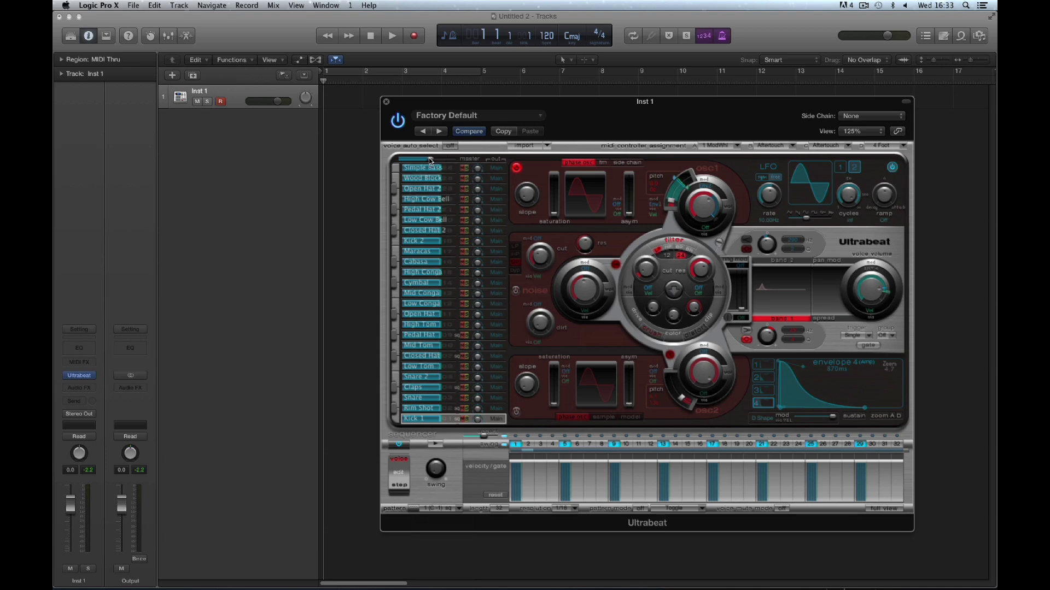
pyautogui.moveTo(433, 162)
pyautogui.moveTo(433, 162); pyautogui.dragTo(433, 161)
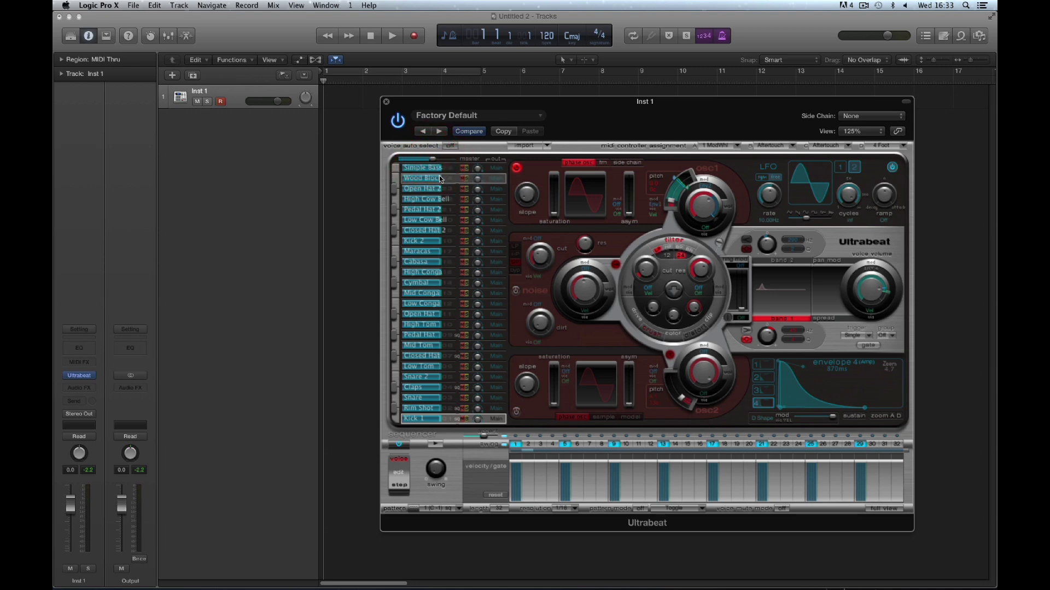
# - Select and audition Simple Bass, then return to editing Kick 1
pyautogui.click(444, 170)
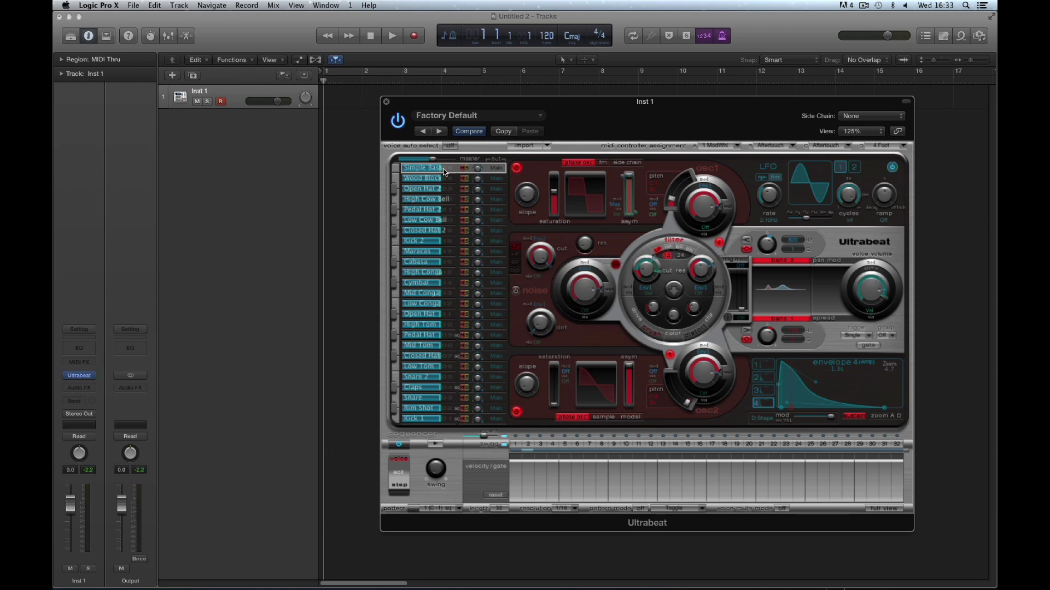
pyautogui.click(398, 169)
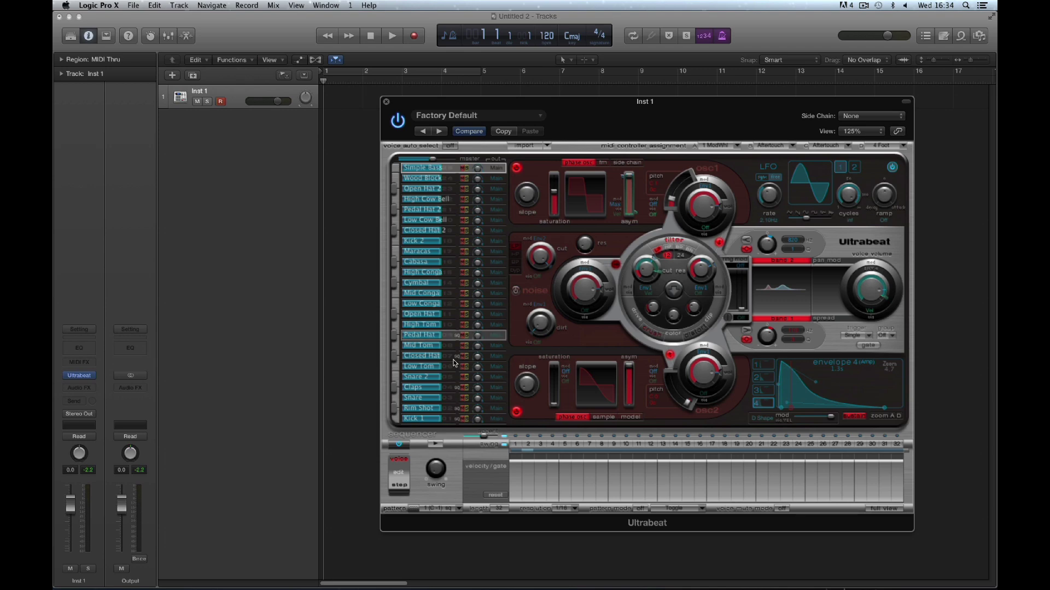
pyautogui.click(444, 419)
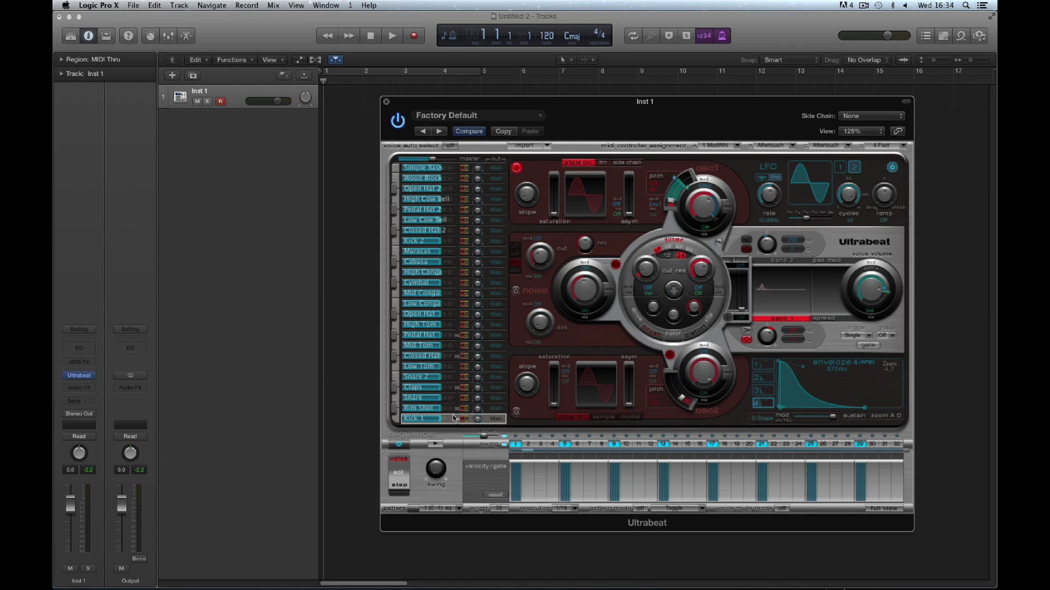
pyautogui.click(442, 337)
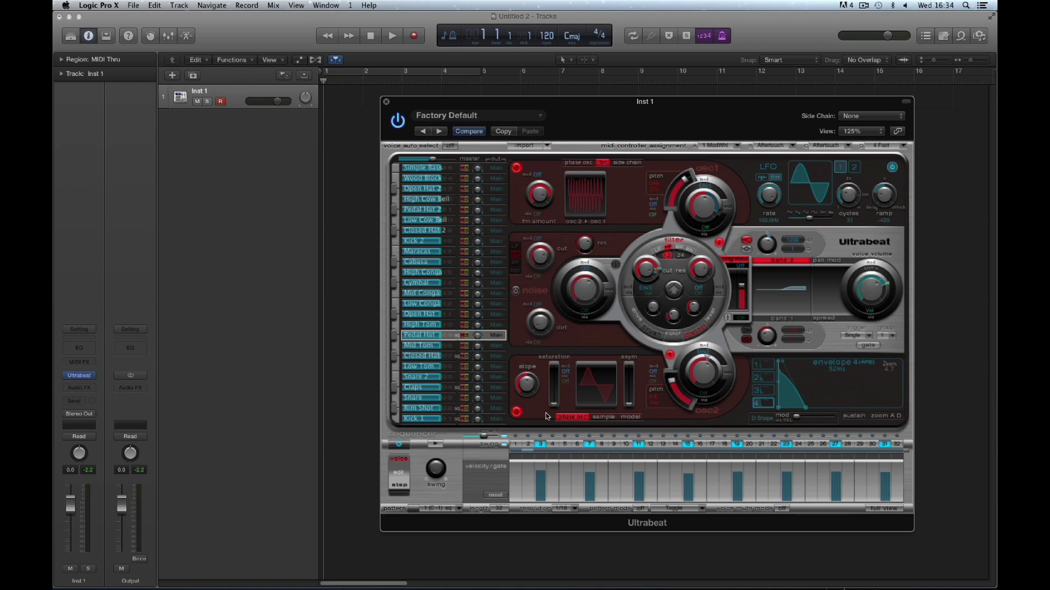
pyautogui.click(456, 509)
pyautogui.click(456, 484)
pyautogui.click(450, 357)
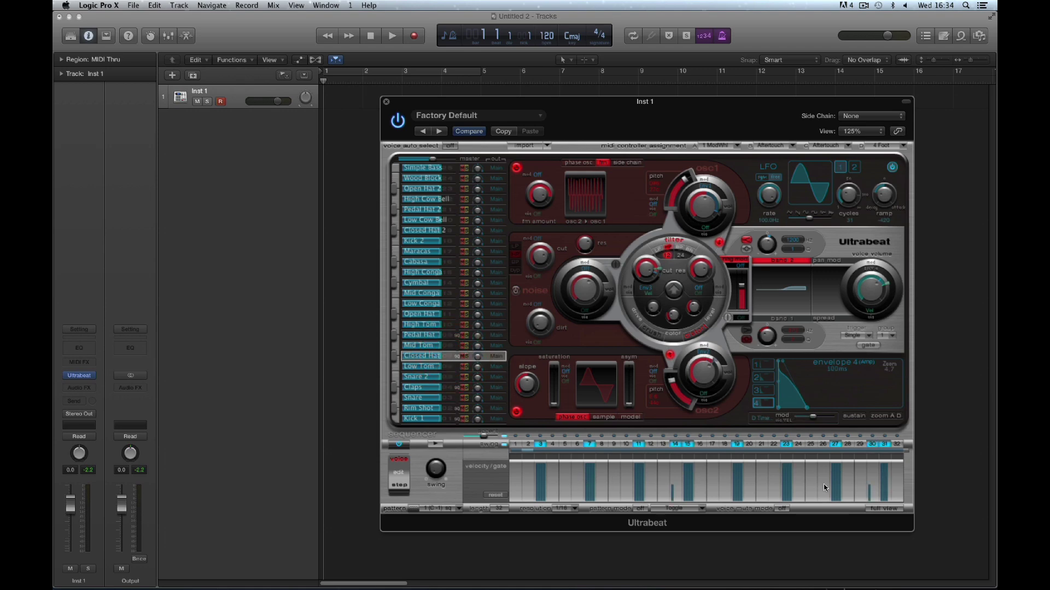
pyautogui.click(450, 406)
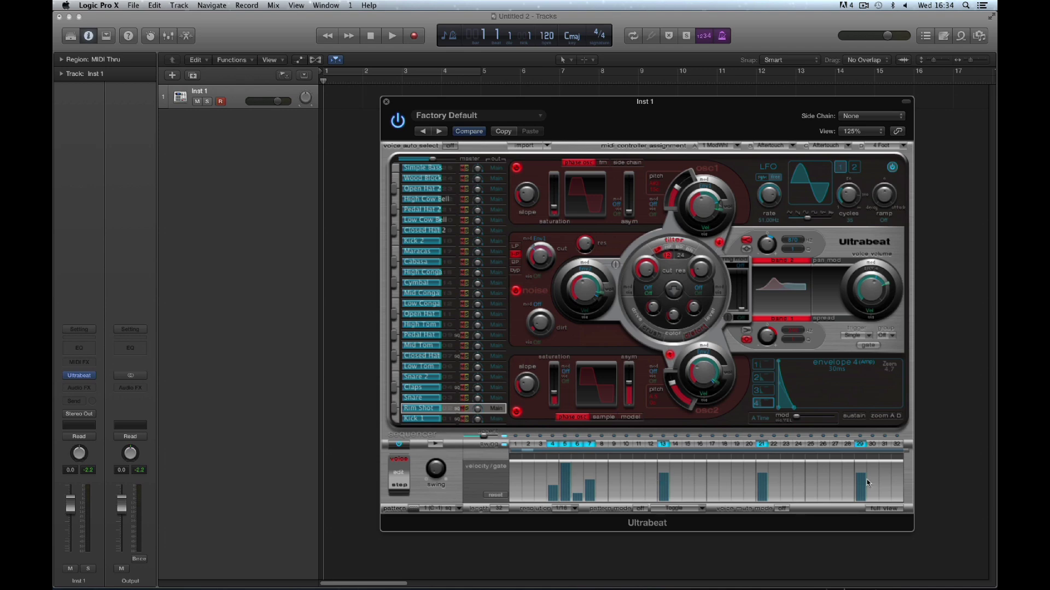
pyautogui.click(455, 419)
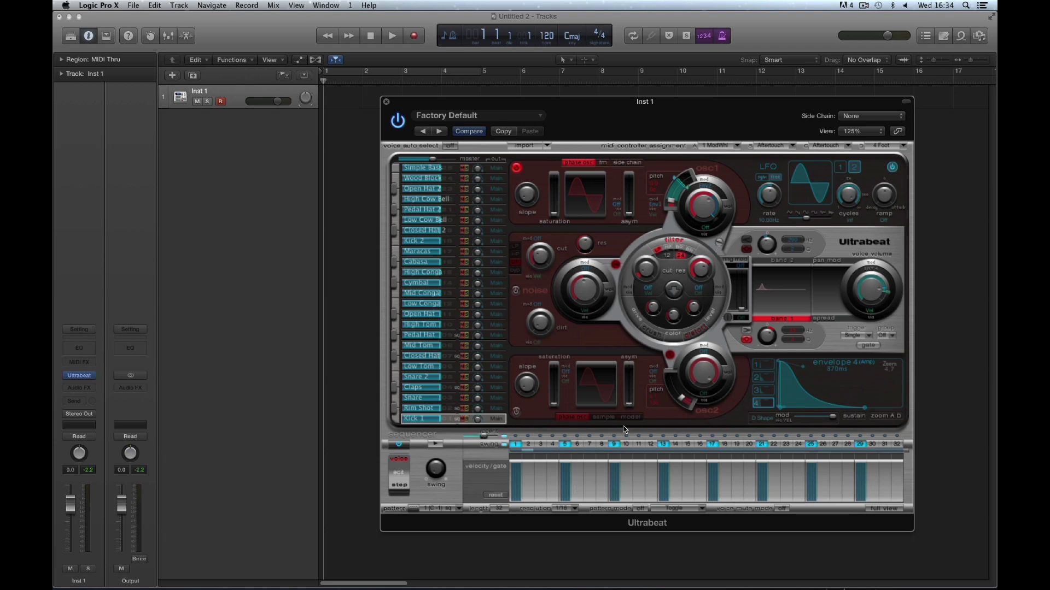
pyautogui.click(887, 511)
pyautogui.click(888, 510)
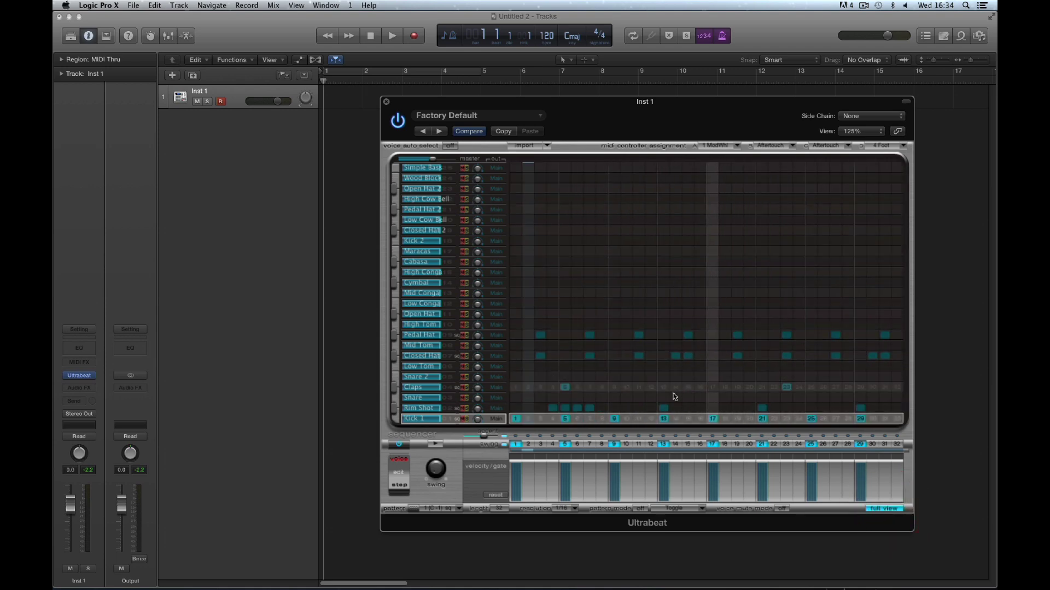
pyautogui.click(881, 506)
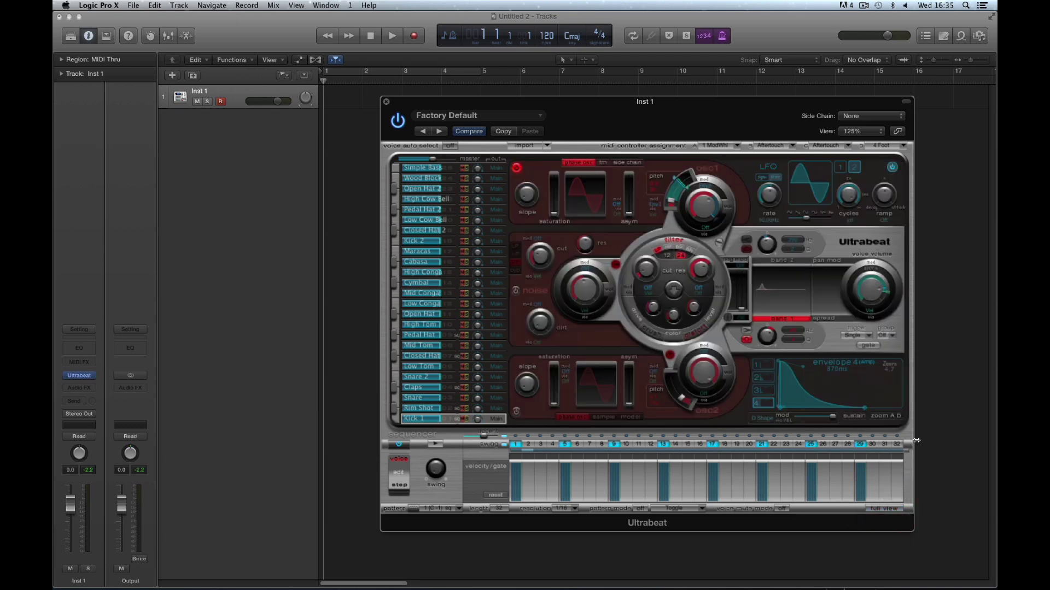